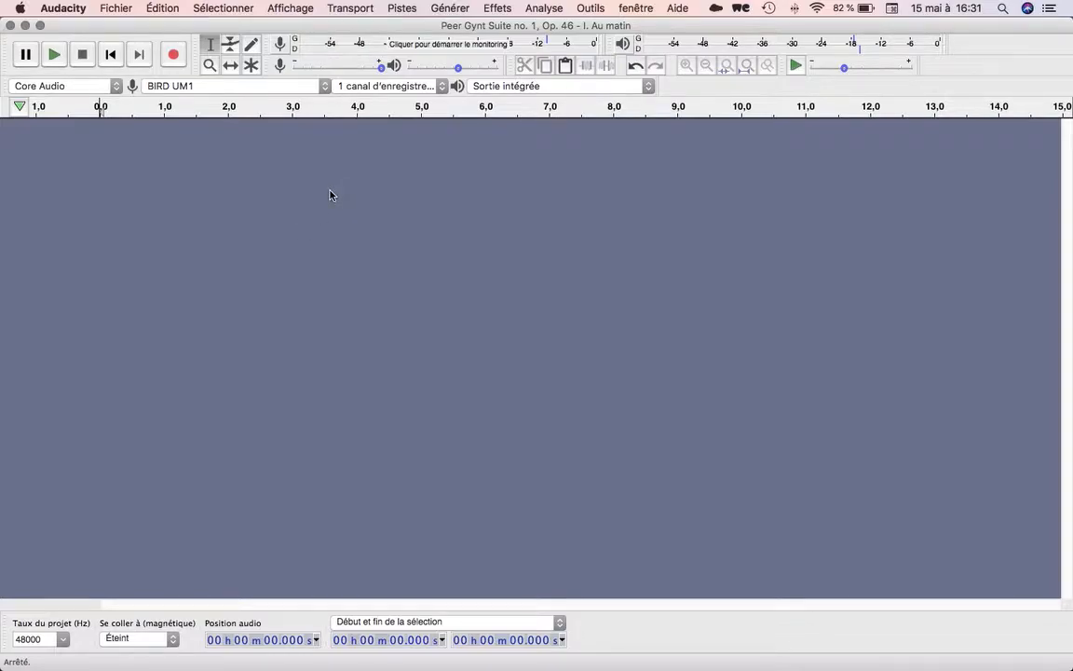
Import the audio file Peer Gynt Suite no. 1, Op. 46 - I. Au matin.mp3 from the Téléchargements folder.
click(126, 8)
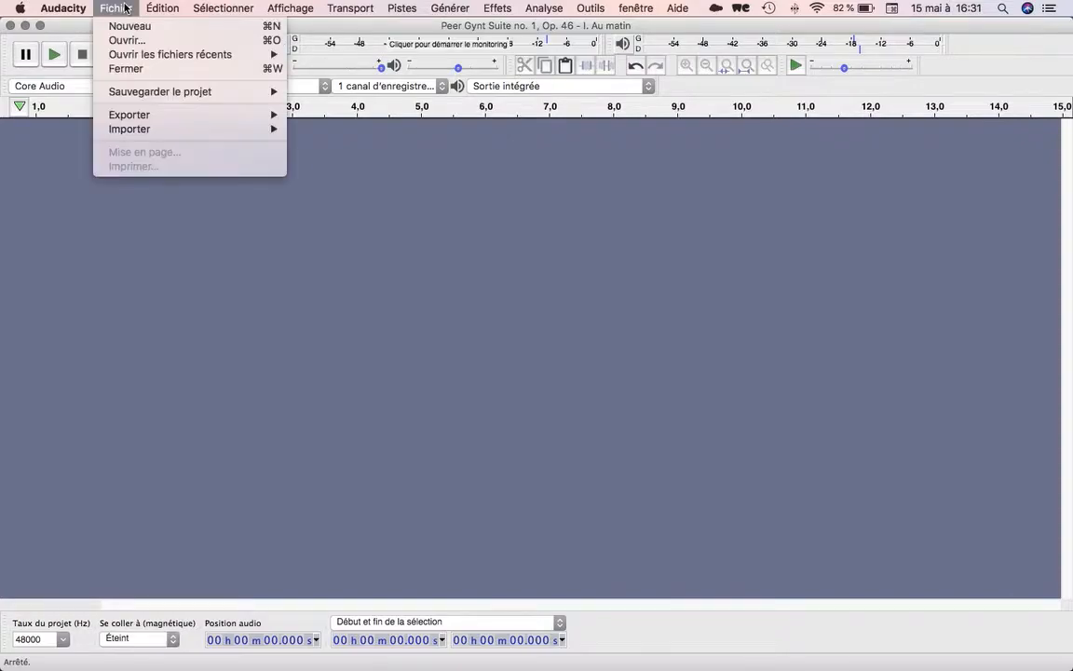
mouse_move(137, 135)
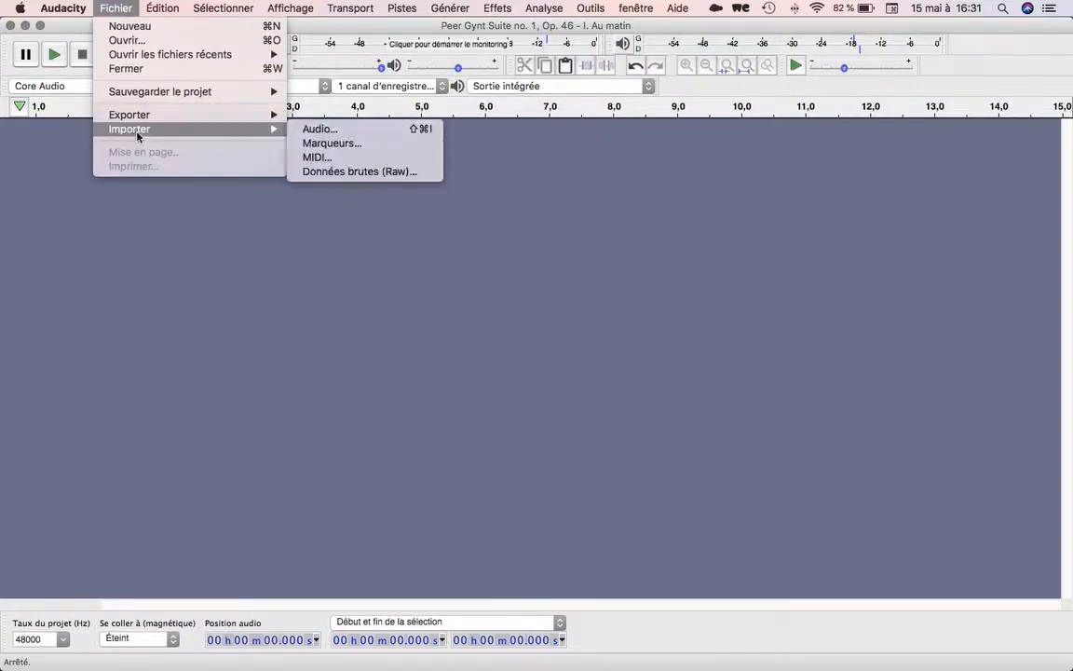
click(319, 129)
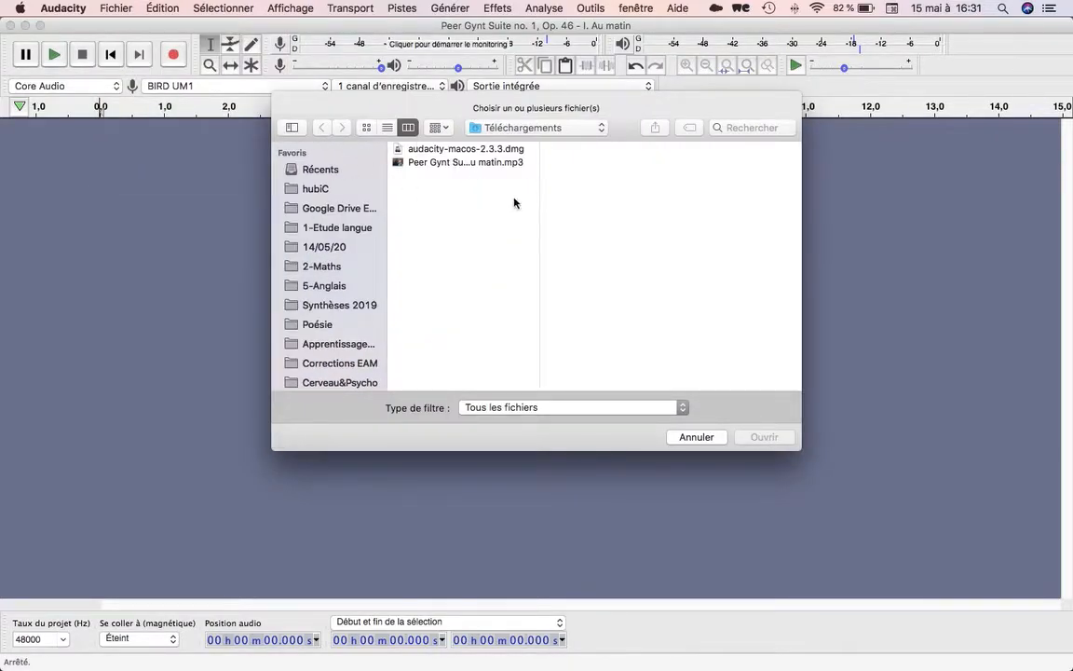
click(452, 163)
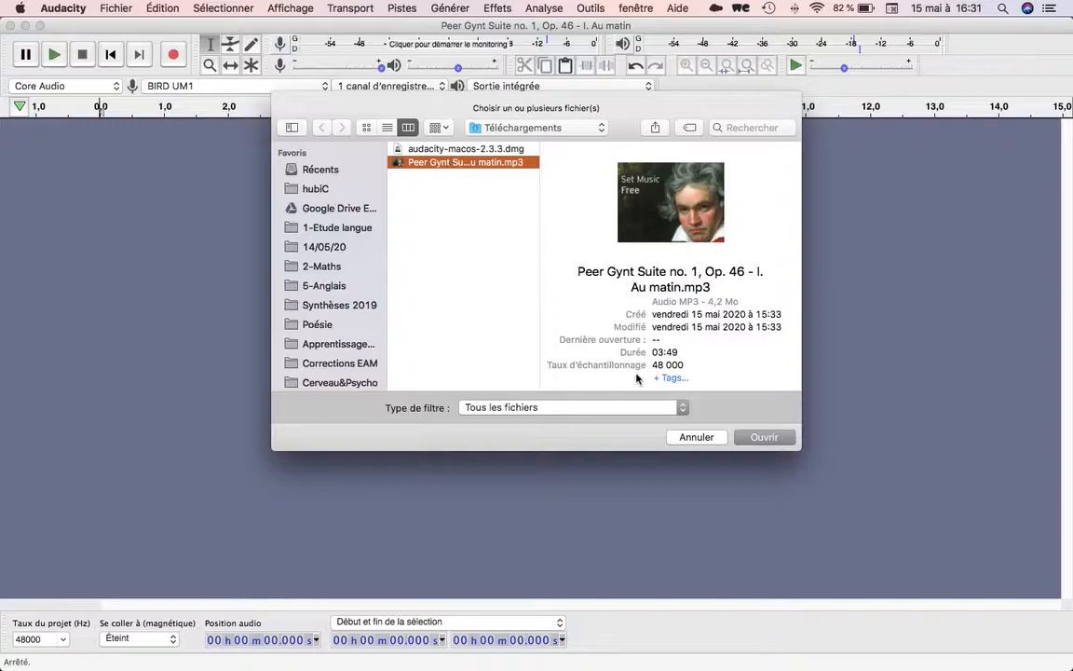
click(758, 444)
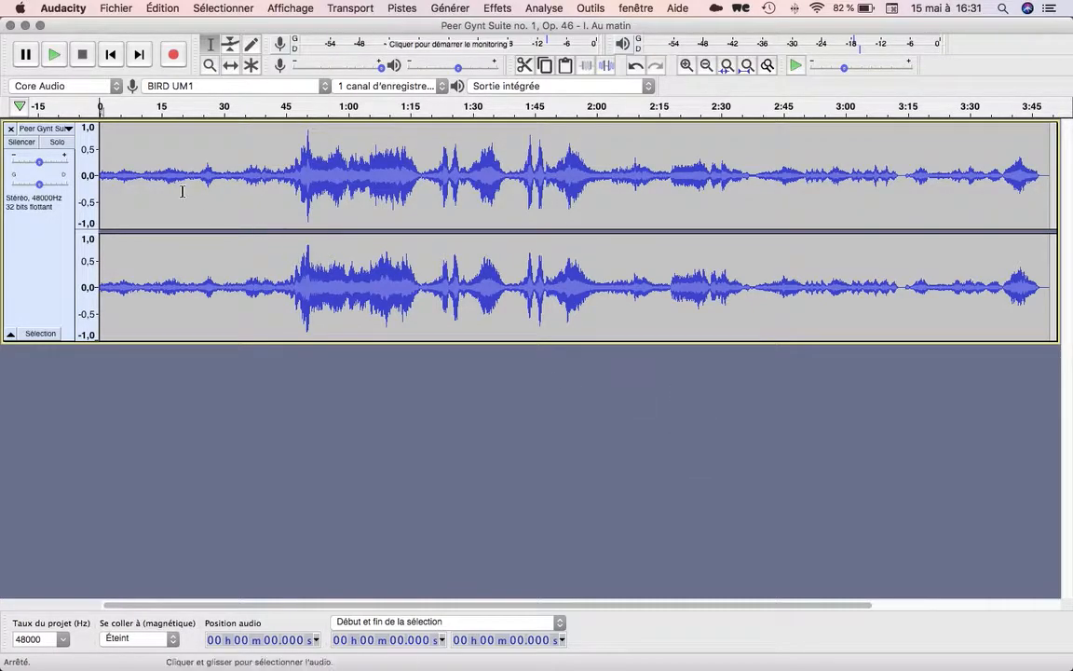
Play the imported music, skipping to about 0:41, 1:21 and 0:54 on the timeline, and stop playback.
click(54, 56)
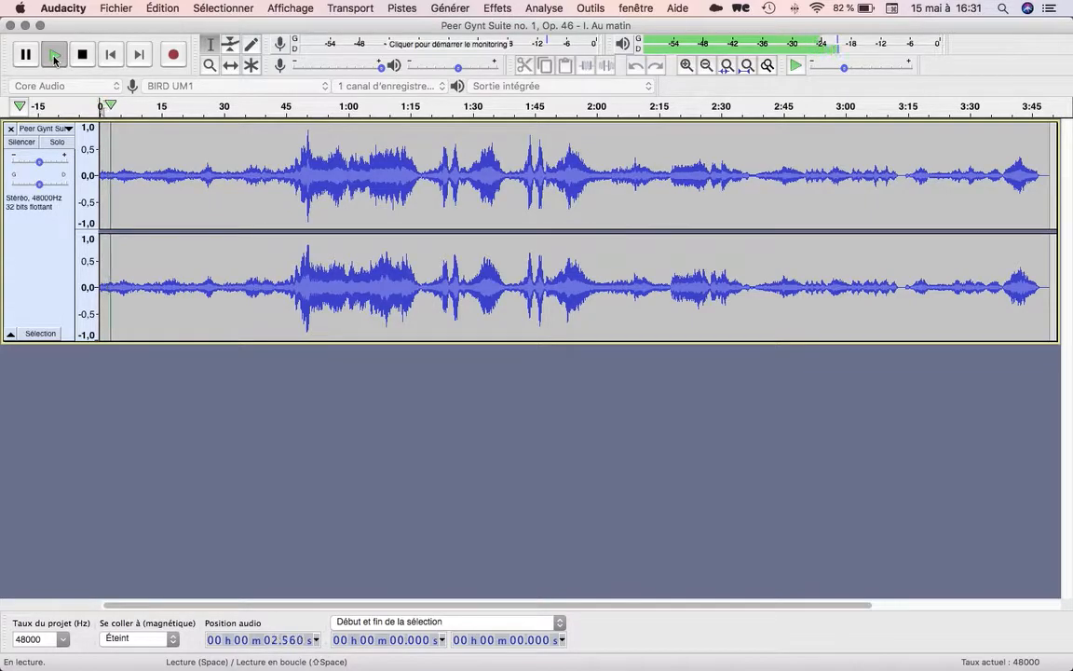
click(268, 107)
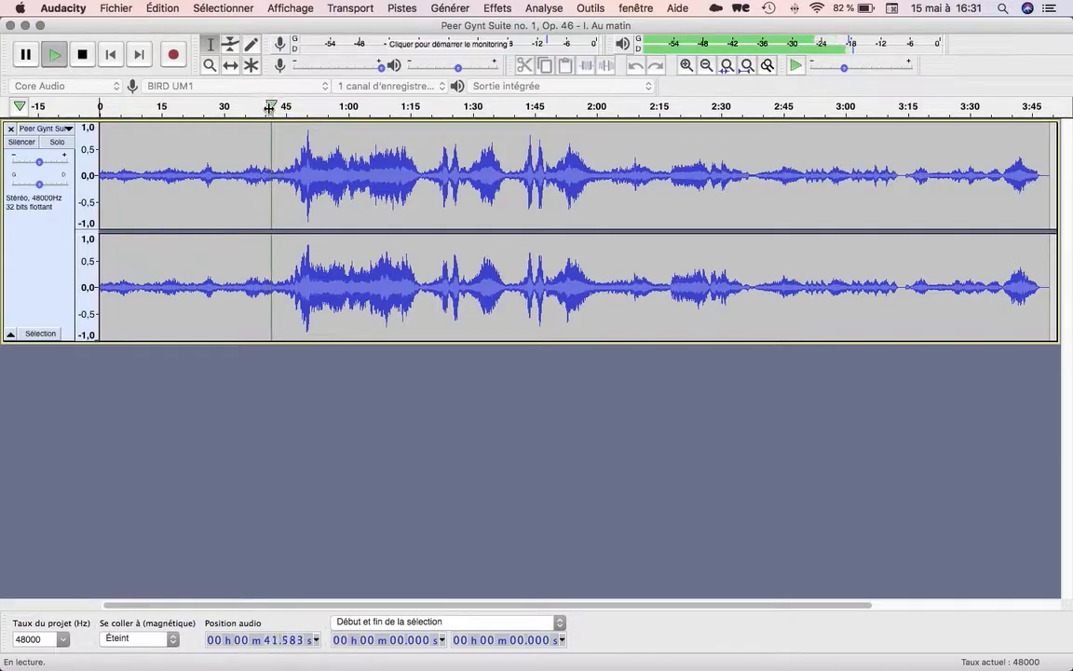
click(436, 106)
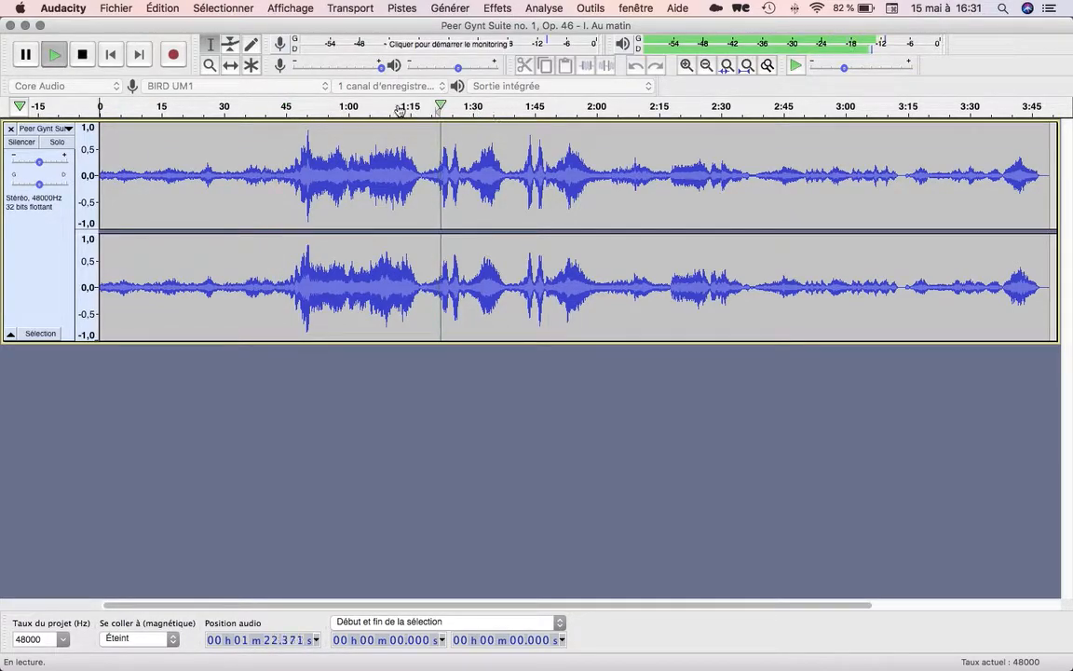
click(325, 107)
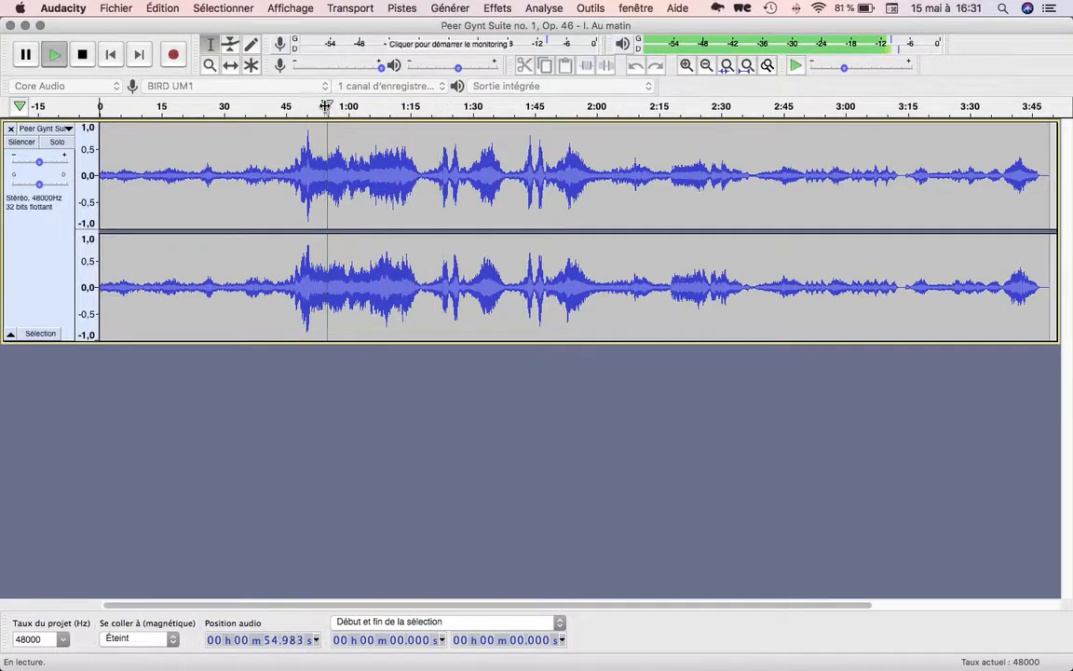
click(82, 56)
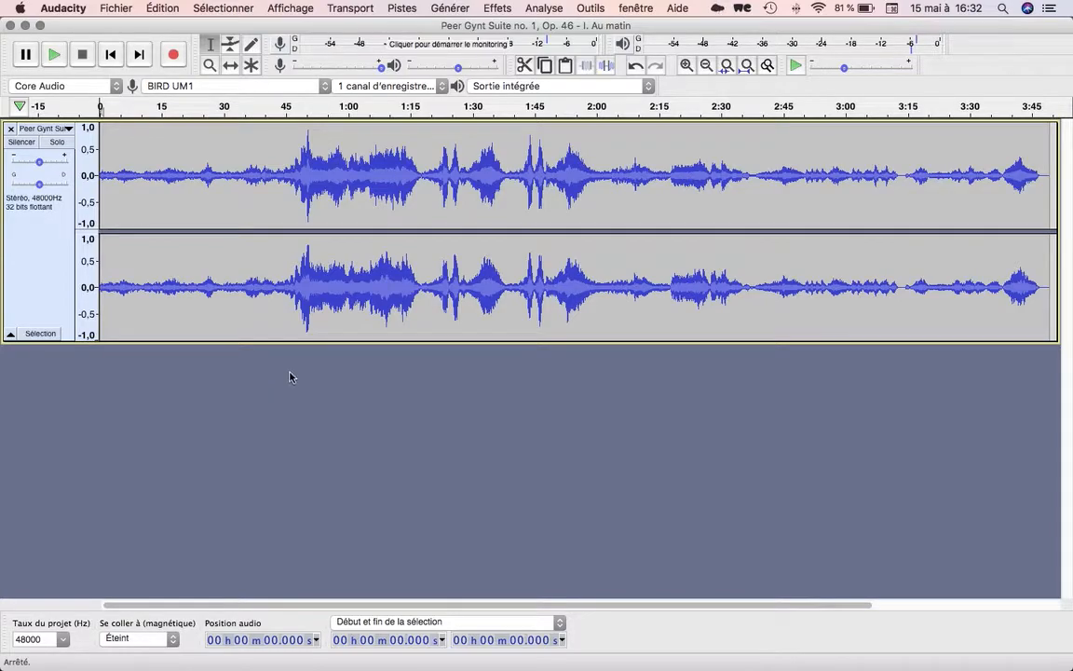
Add a new mono track below the stereo music track.
click(401, 9)
mouse_move(401, 25)
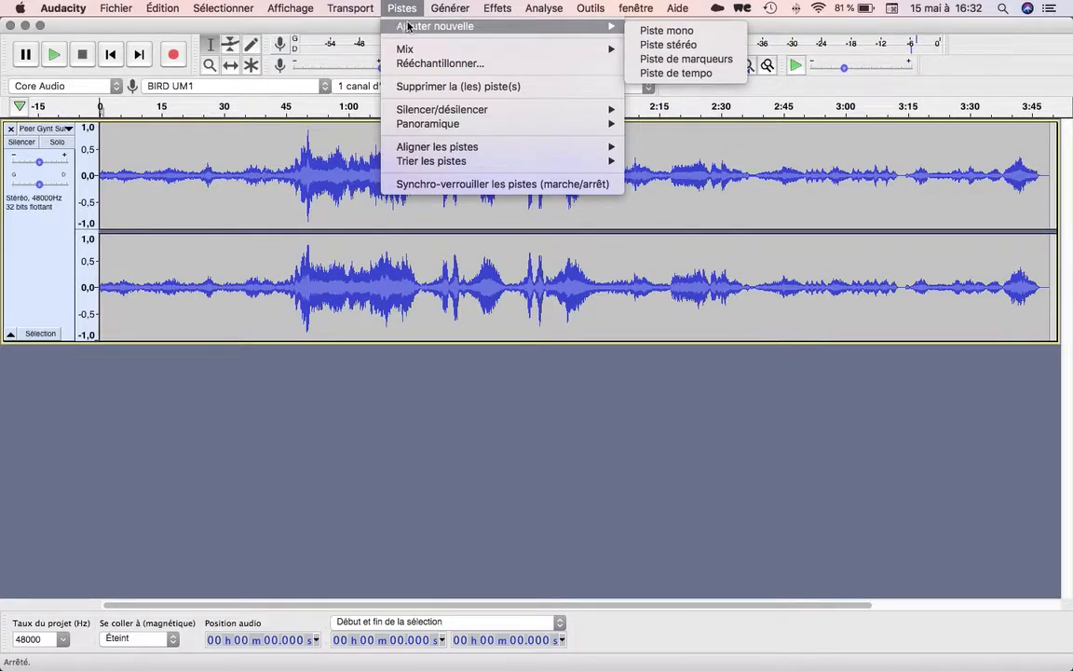
click(652, 35)
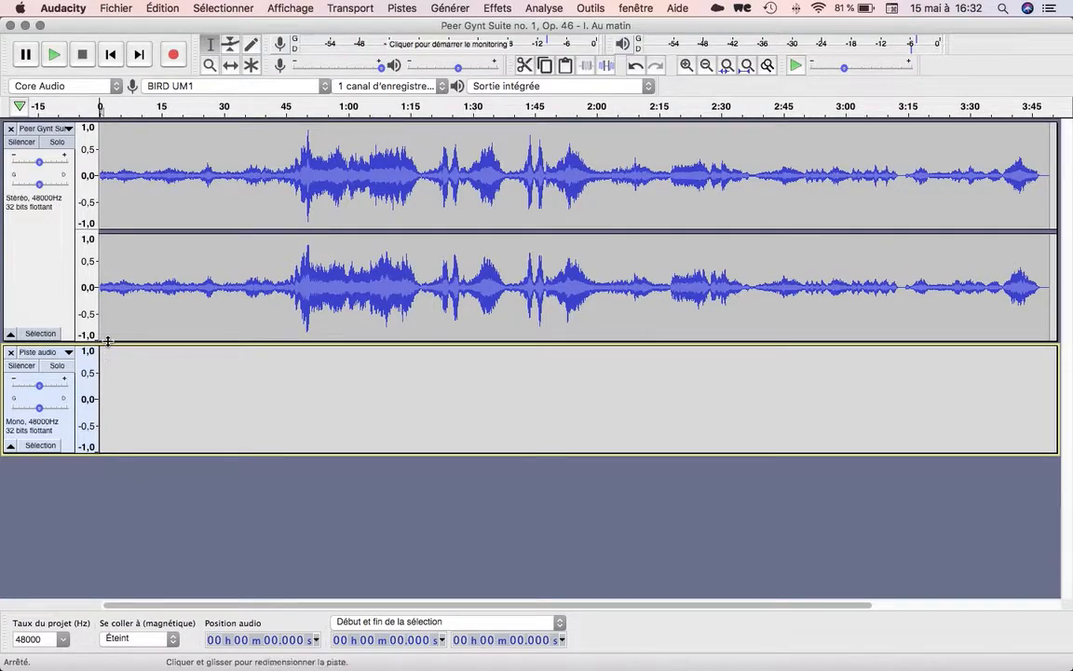
Record about 19 seconds of voice on the mono track from the beginning, and play the mix back.
click(174, 56)
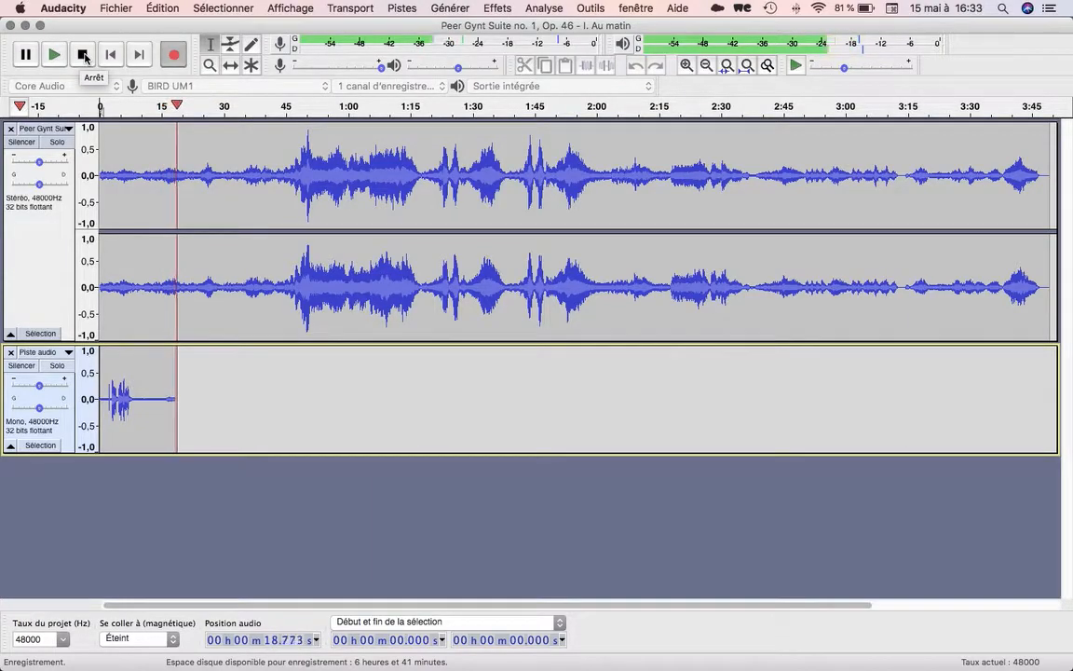
click(84, 57)
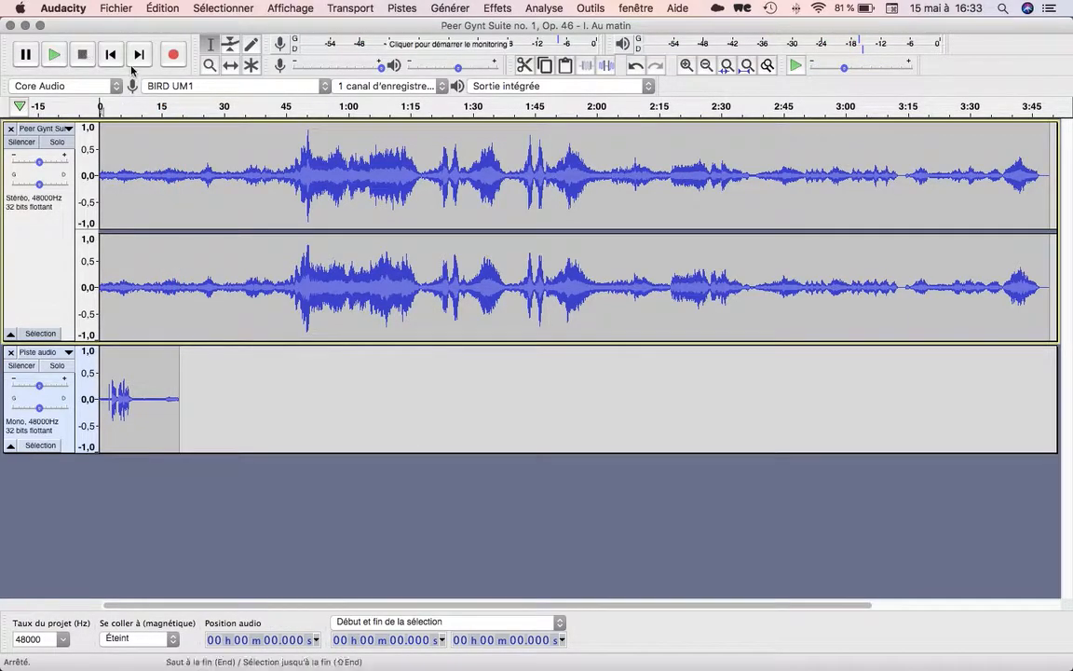
click(54, 57)
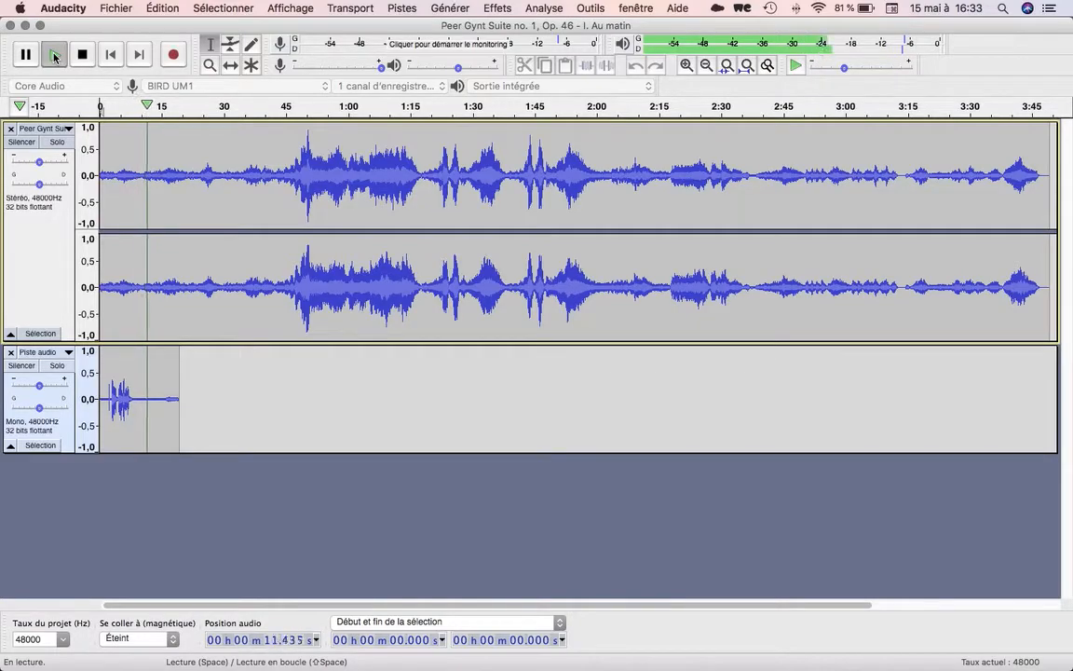
click(82, 55)
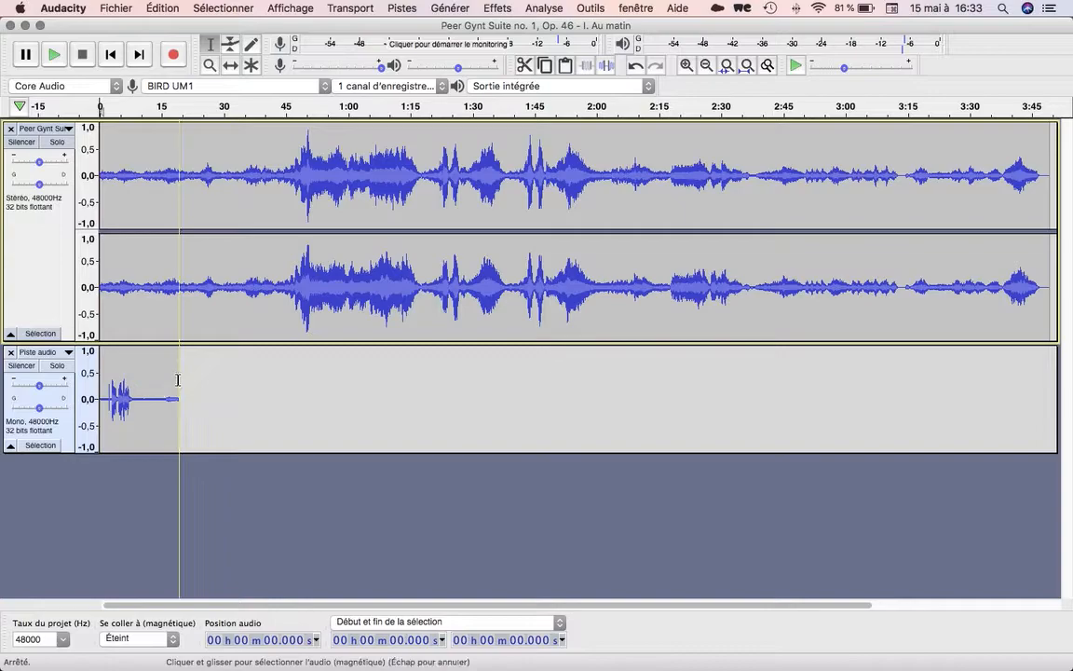
Select the entire voice recording on the mono track and erase it.
drag(179, 380, 93, 380)
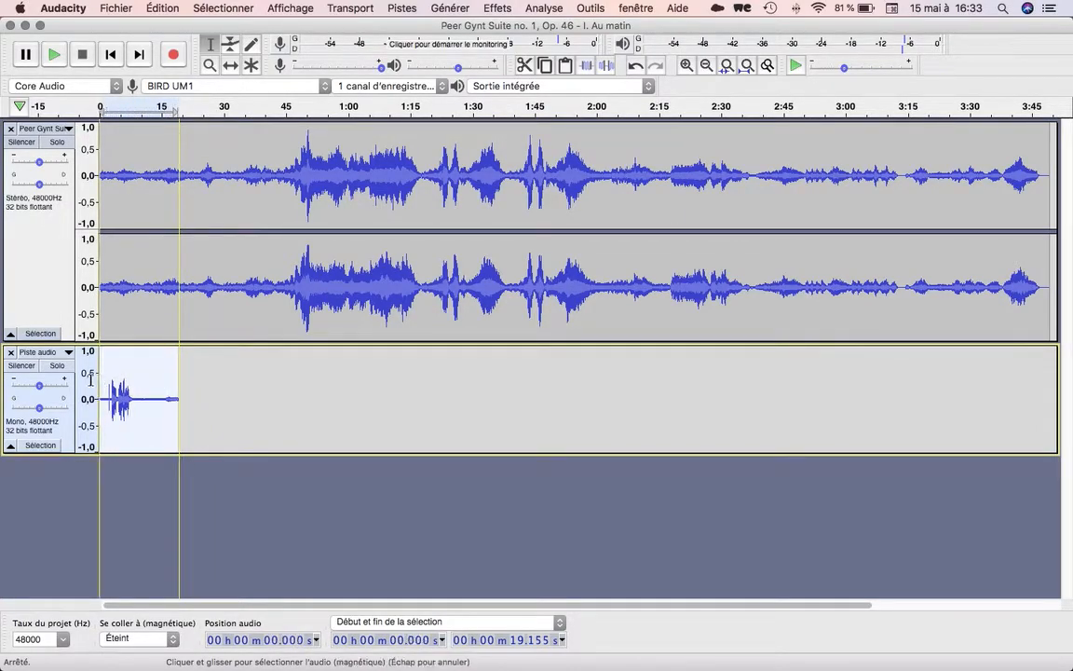
click(172, 10)
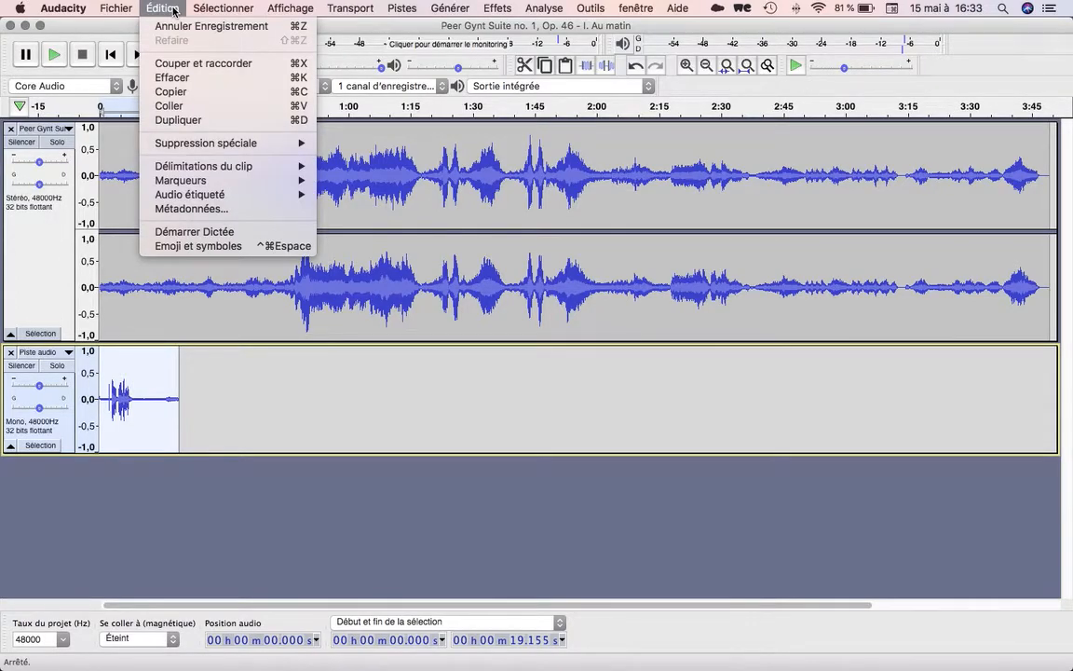
click(176, 77)
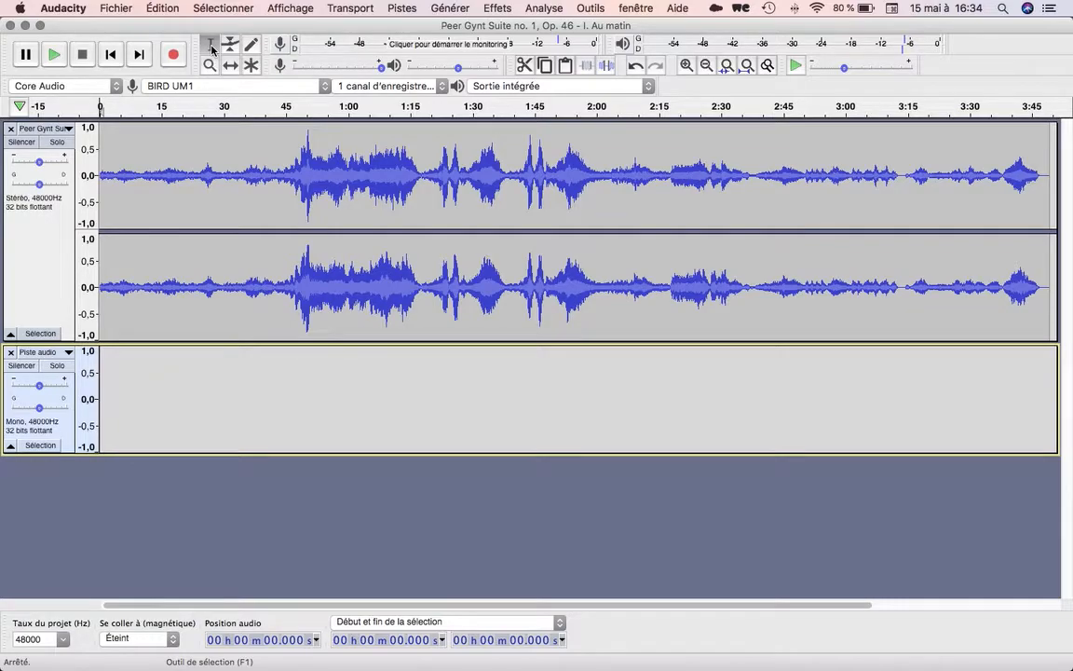
Record a voice passage on the mono track starting at about 4.9 s and stop it at about 16 s.
click(120, 351)
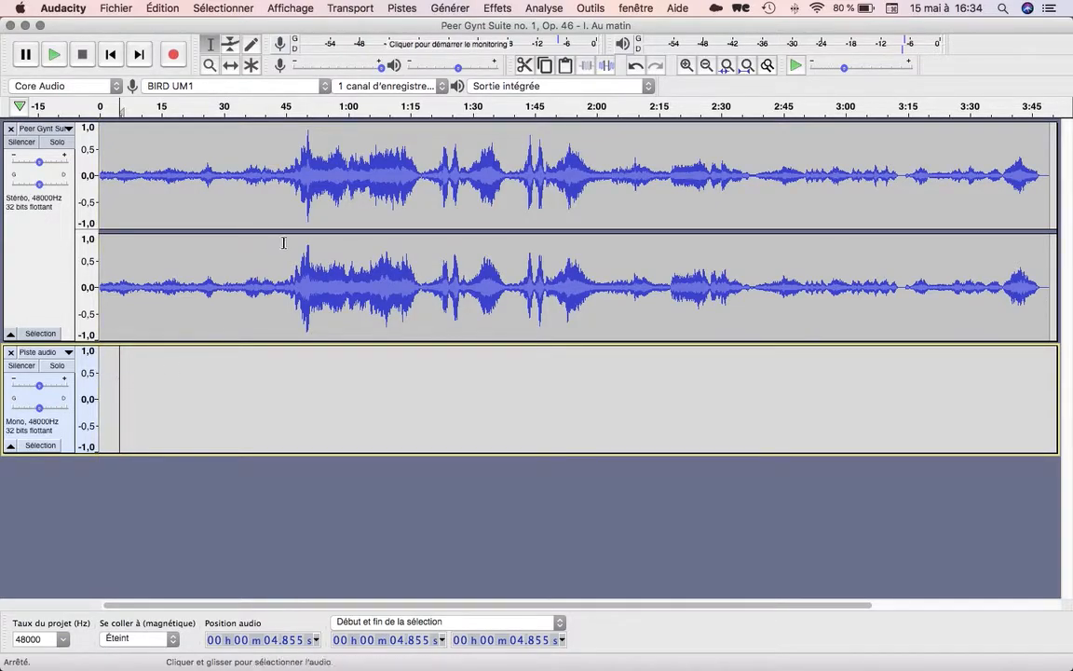
click(179, 58)
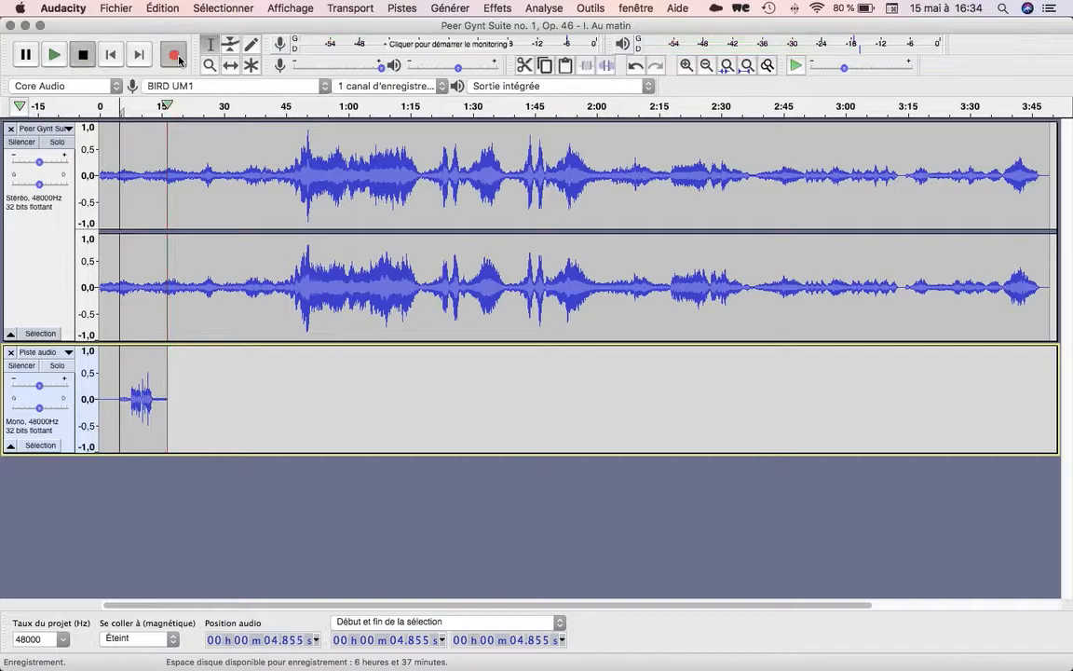
key(space)
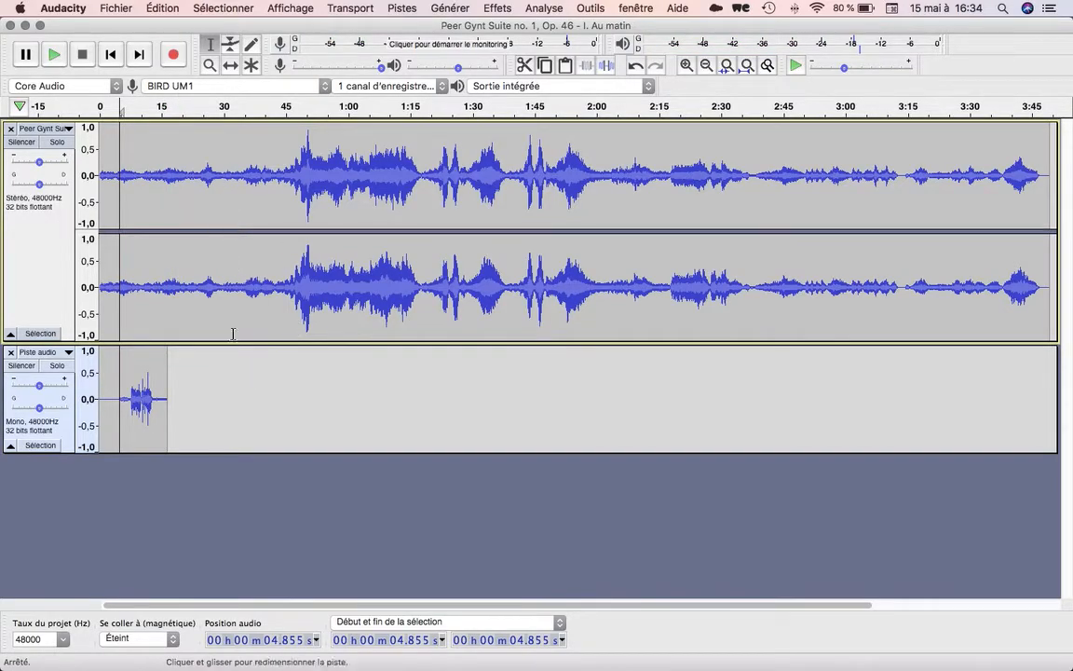
Record a second voice passage on the mono track starting at about 22 s and stop it at about 37 s.
click(208, 360)
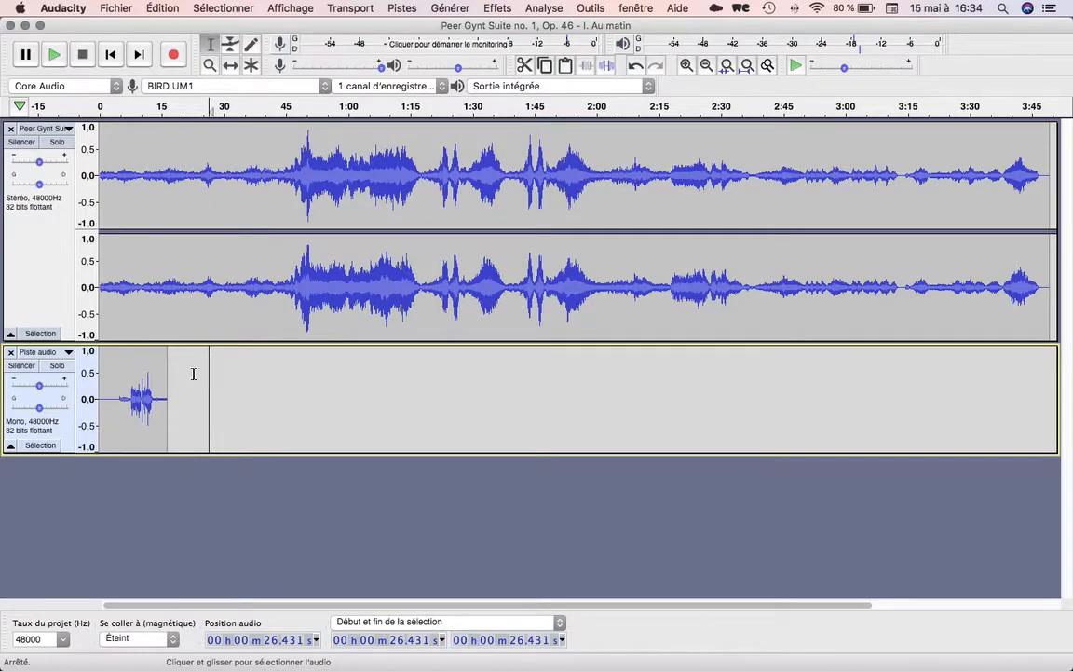
click(191, 366)
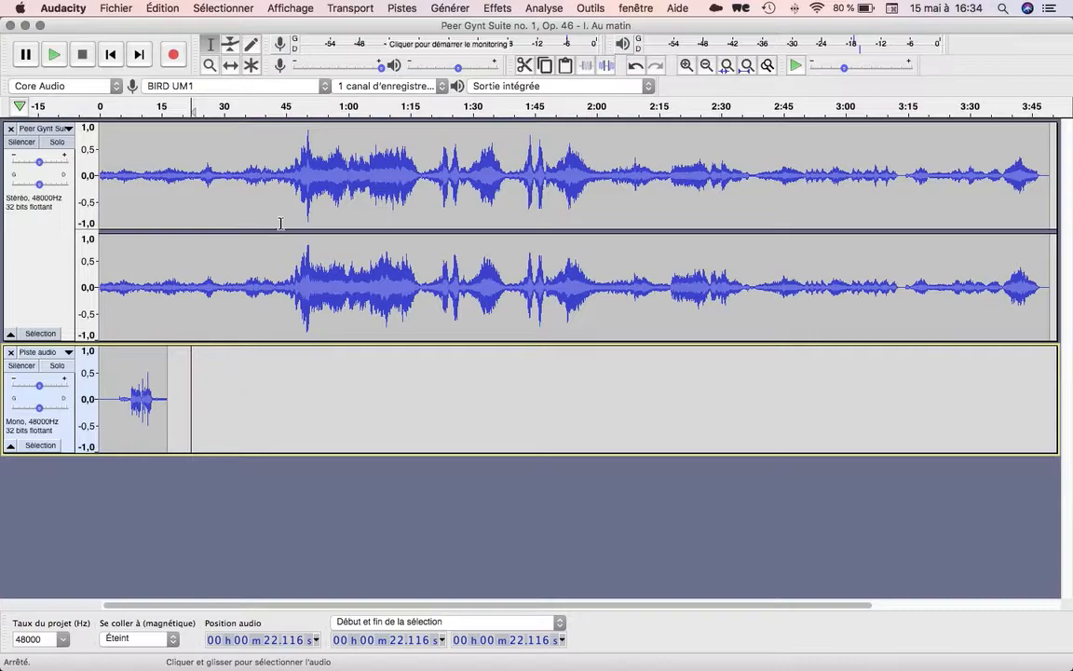
click(175, 56)
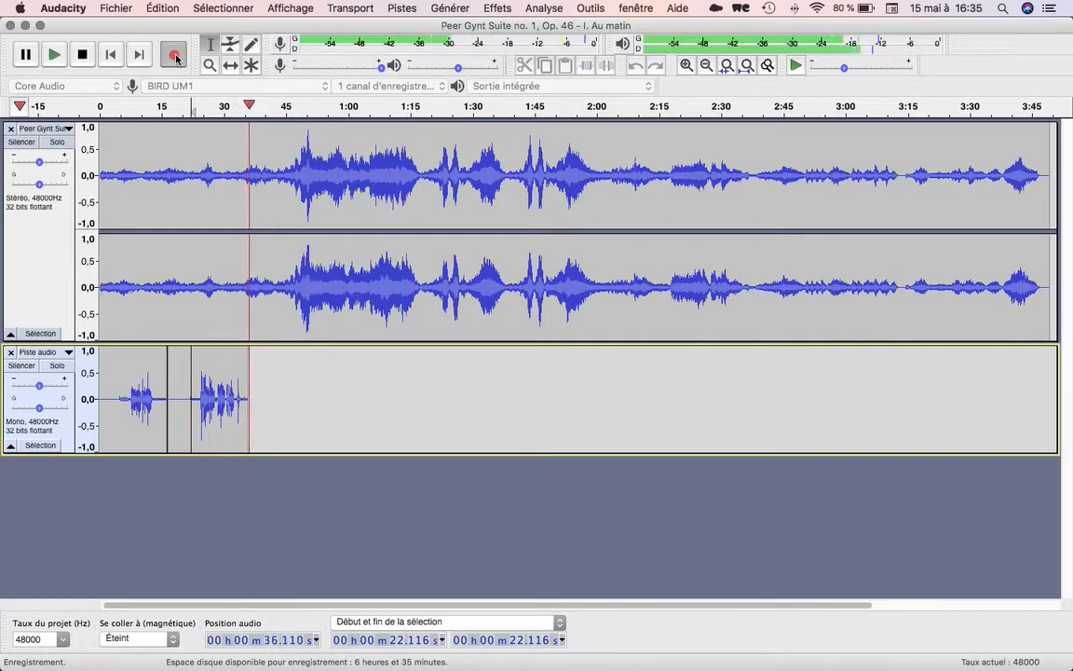
click(82, 54)
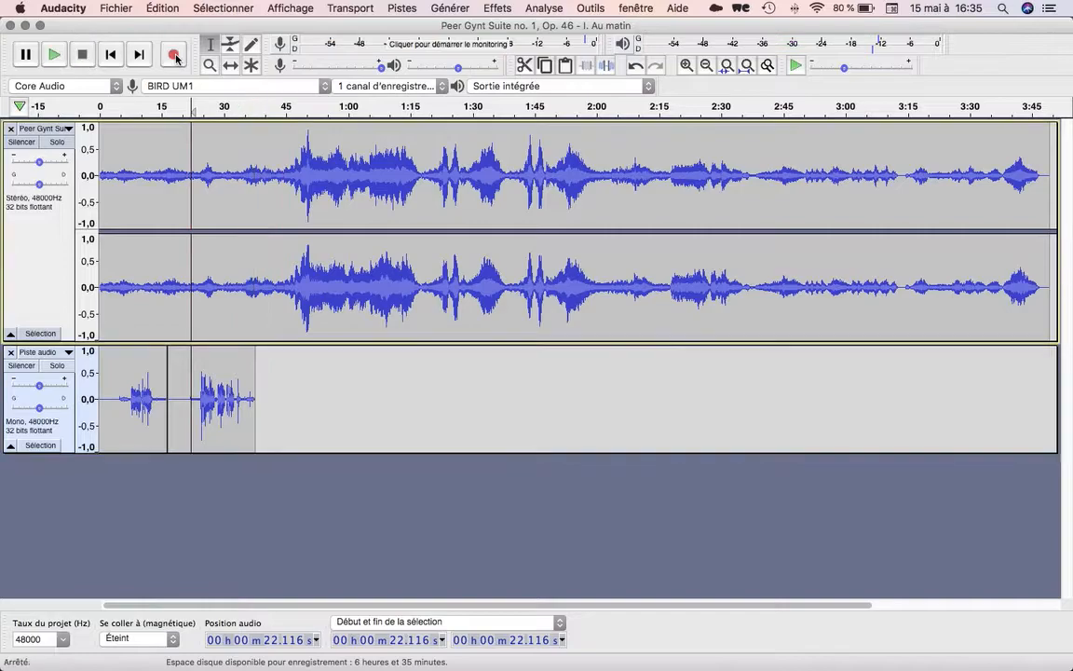
Play the music and both voice passages together from the start of the project, and stop playback.
click(109, 56)
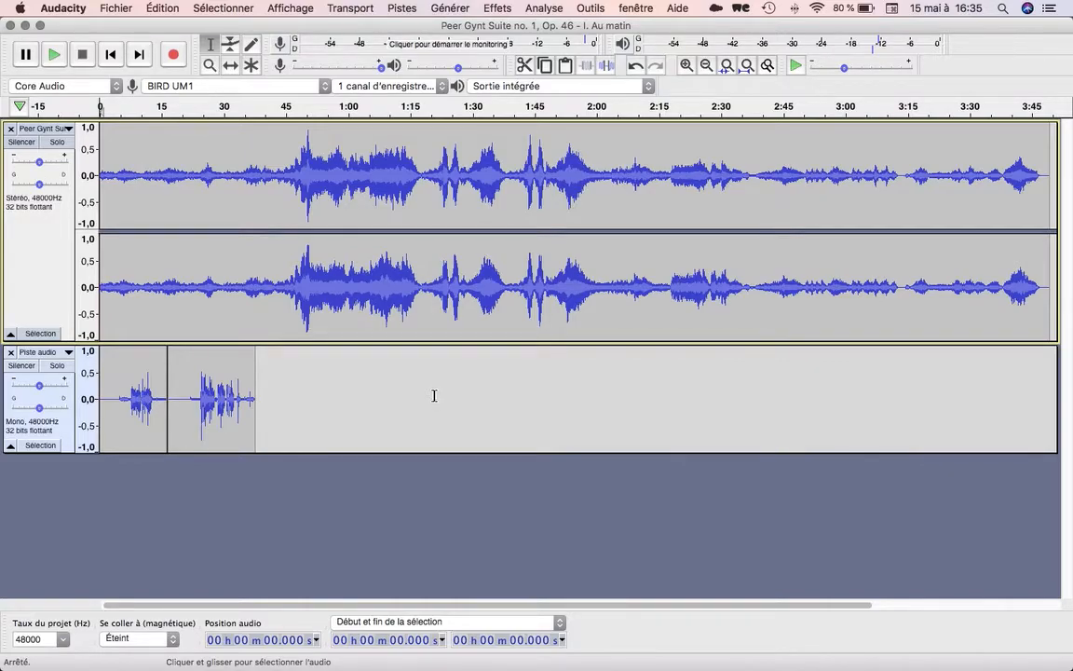
key(space)
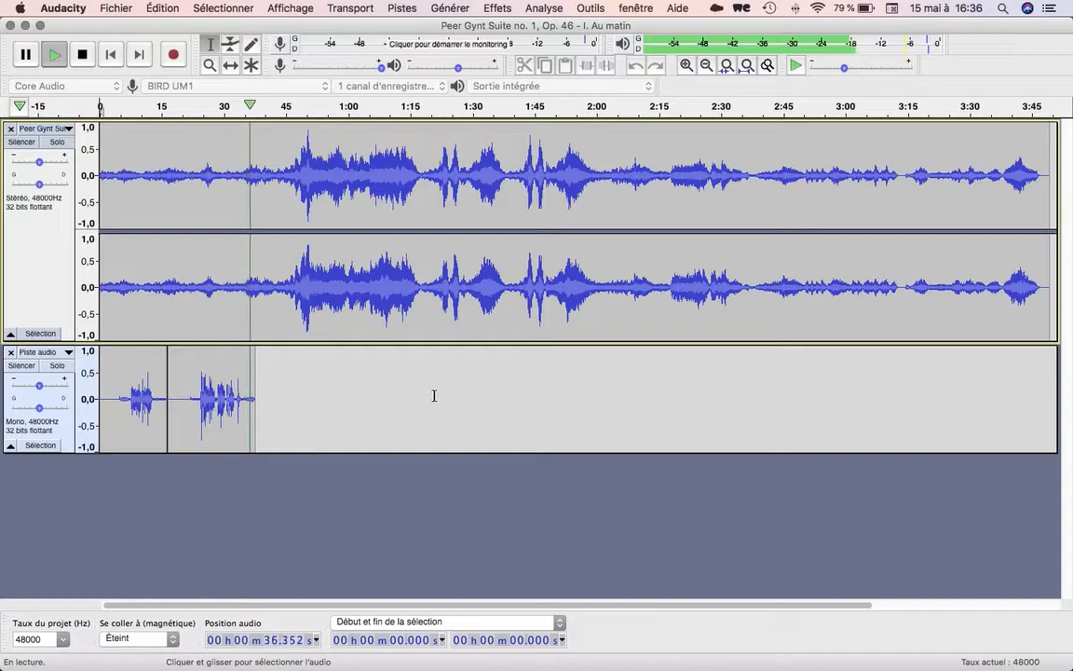
key(space)
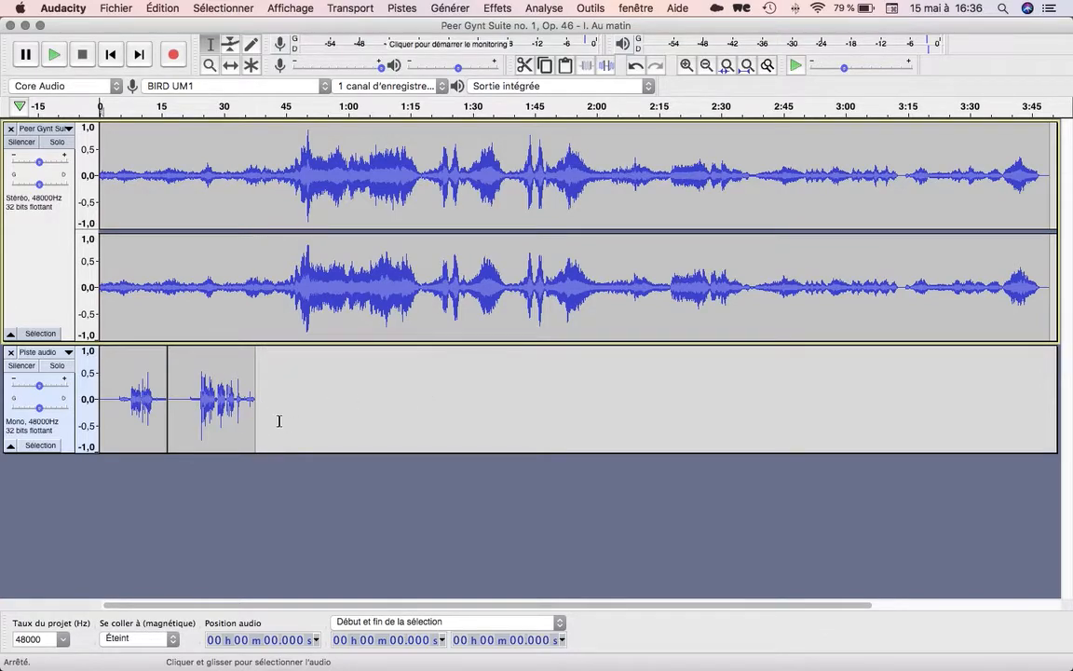
Shape the stereo music track's volume with the Envelope tool, adding and moving control points between about 0:42 and 1:02.
click(231, 46)
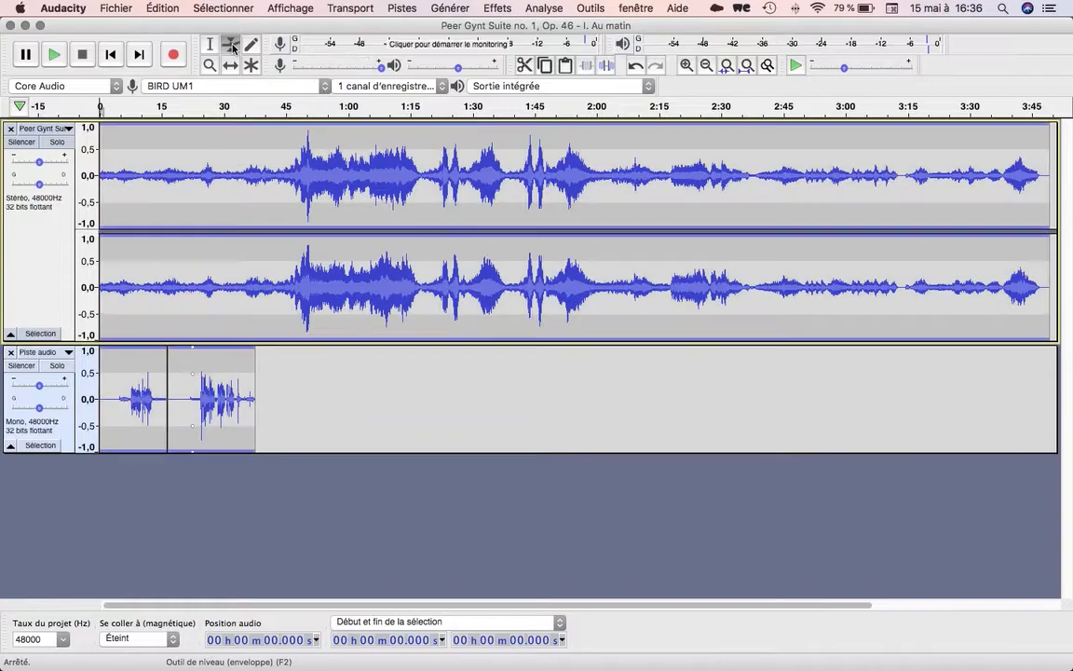
click(270, 146)
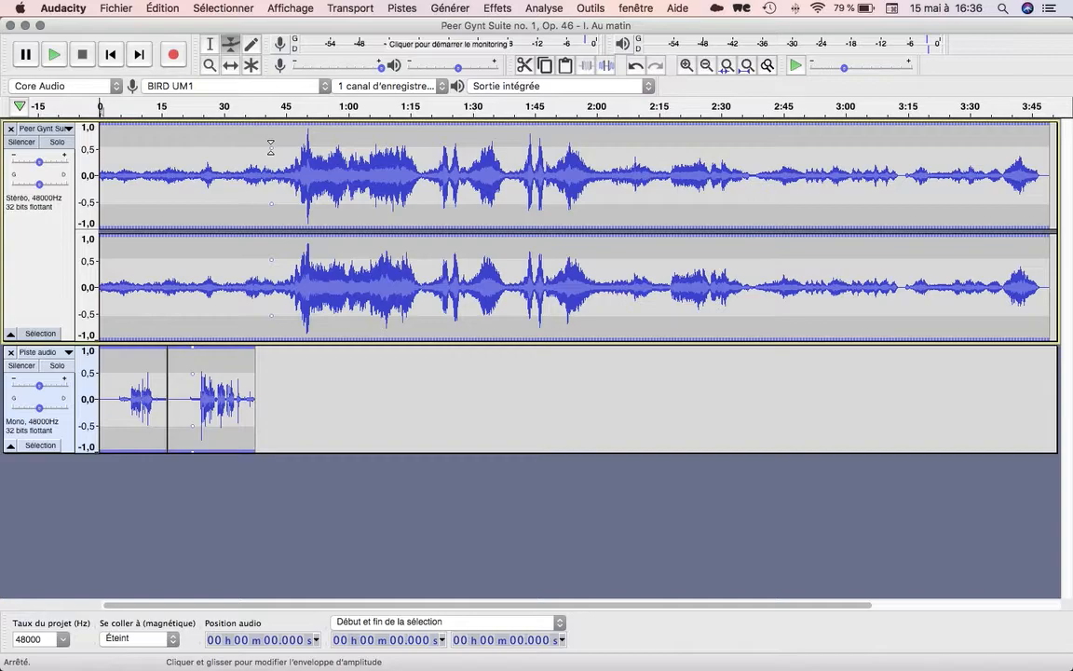
mouse_move(270, 147)
mouse_down()
mouse_move(265, 178)
mouse_move(270, 151)
mouse_up()
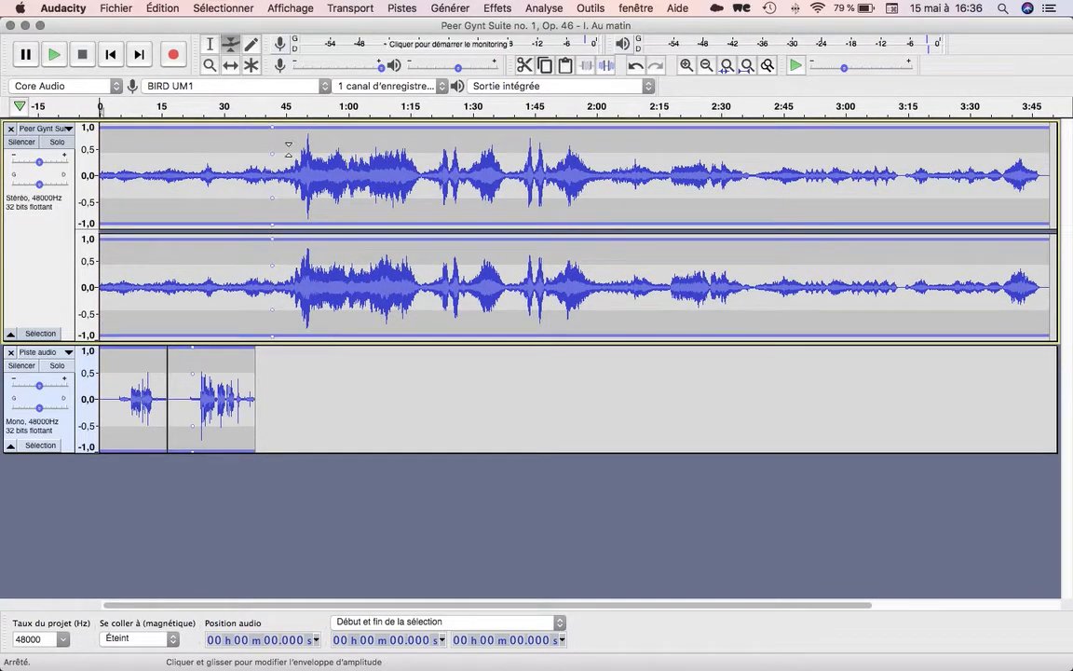
click(289, 149)
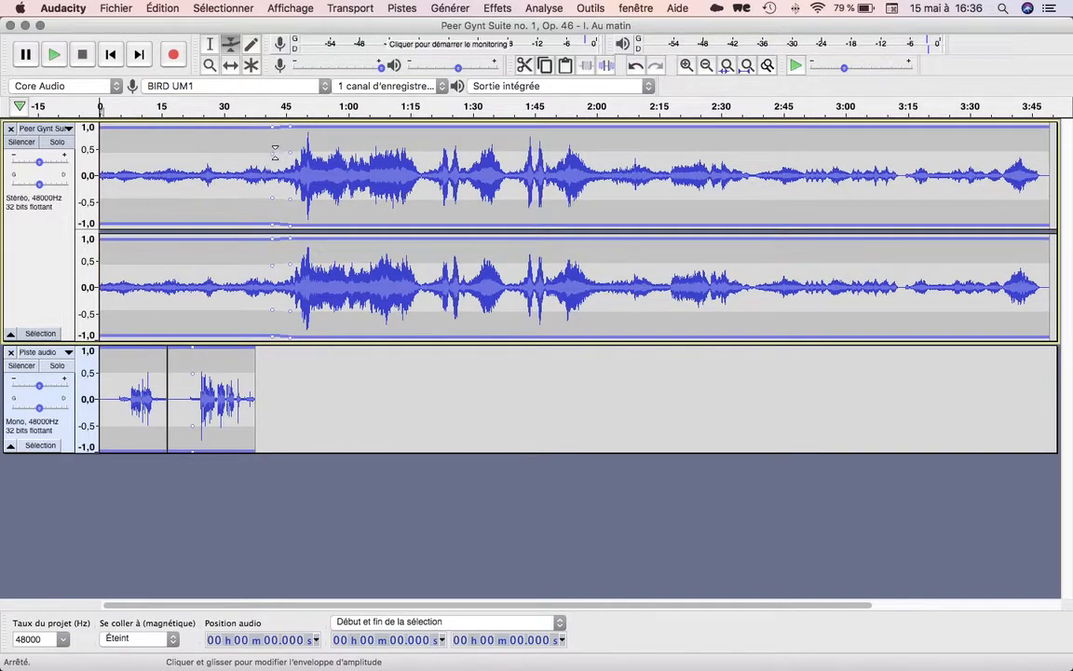
click(311, 146)
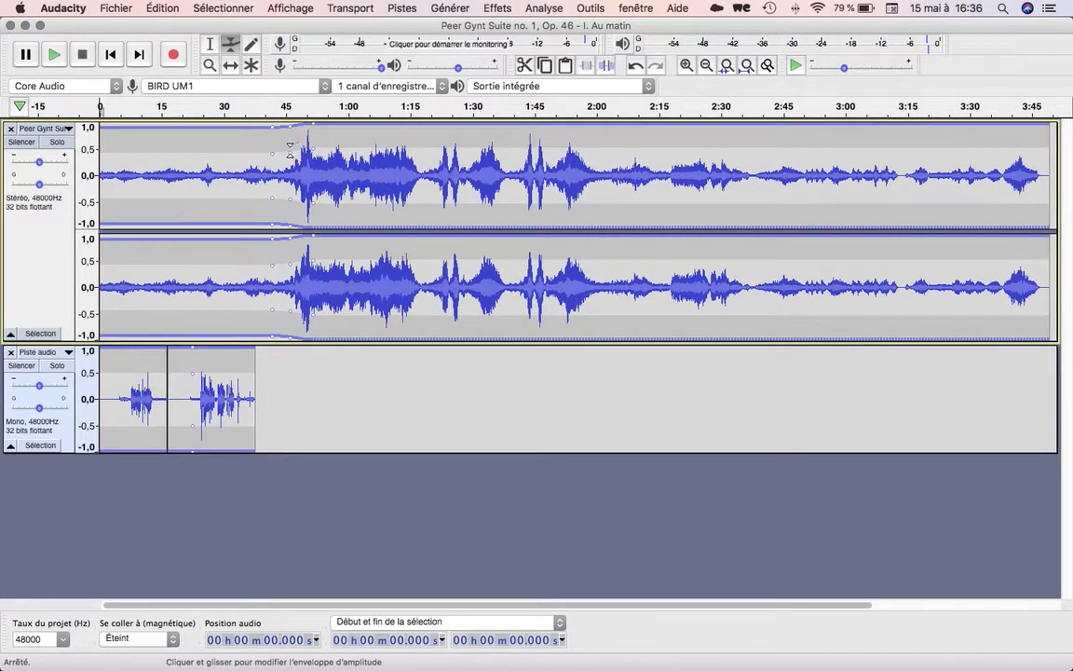
drag(290, 149, 357, 141)
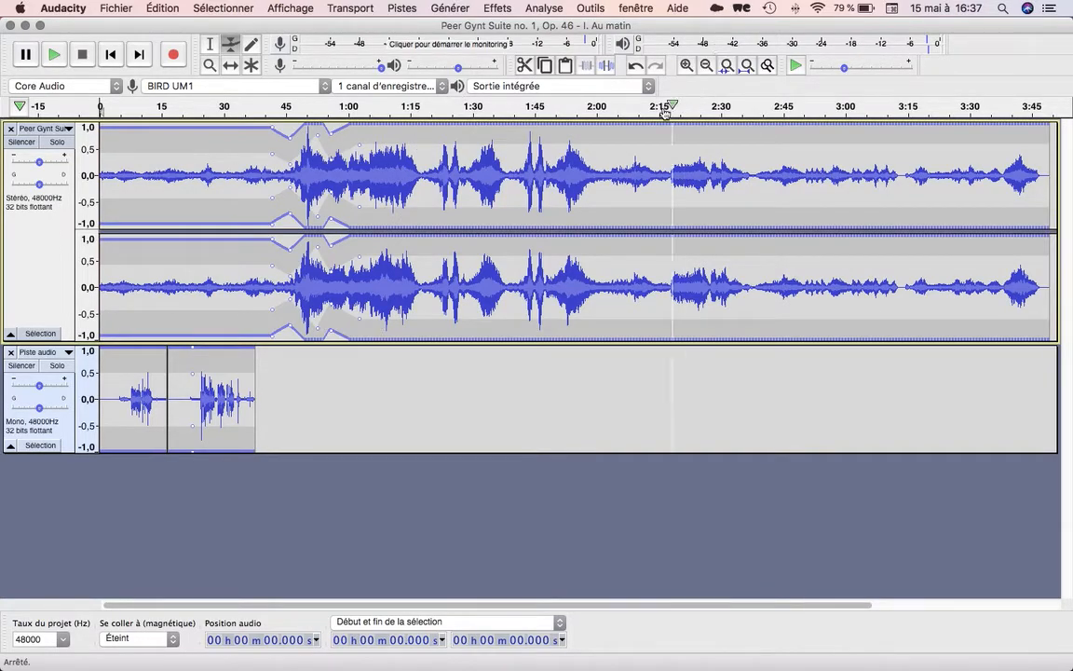
Undo the Envelope tool edits on the stereo music track one after another, back to its even volume.
click(637, 67)
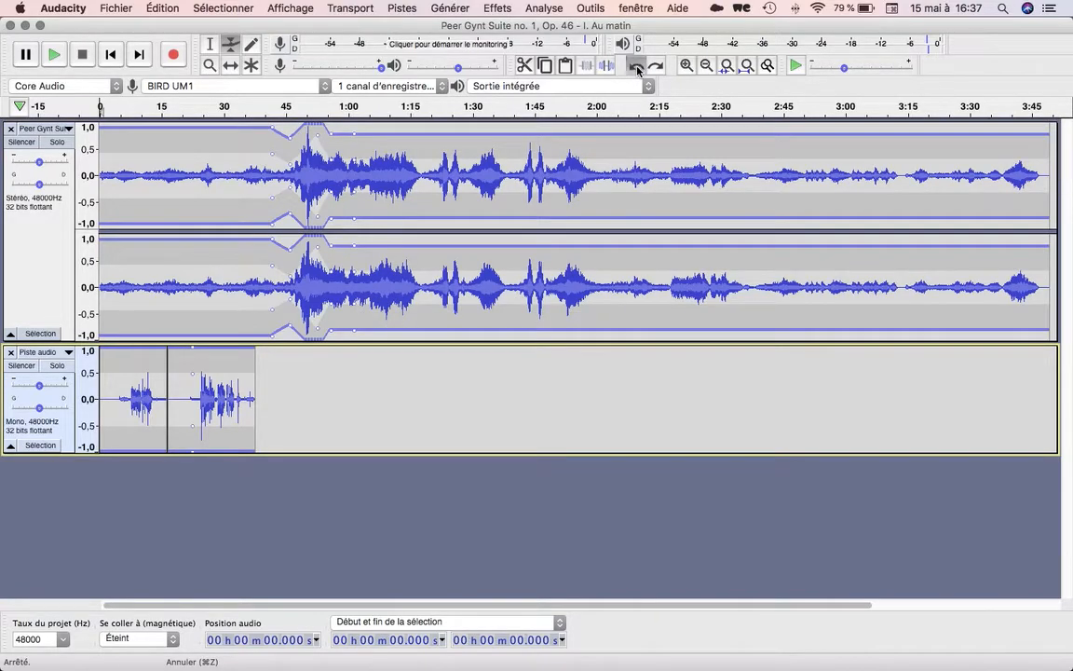
click(637, 67)
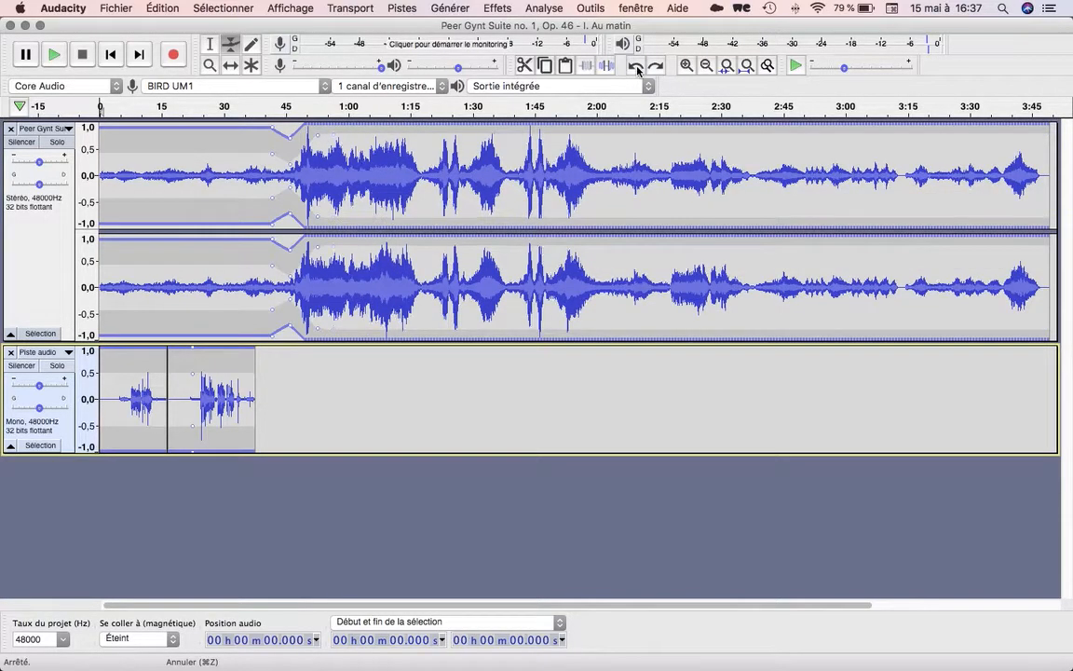
click(637, 67)
click(638, 70)
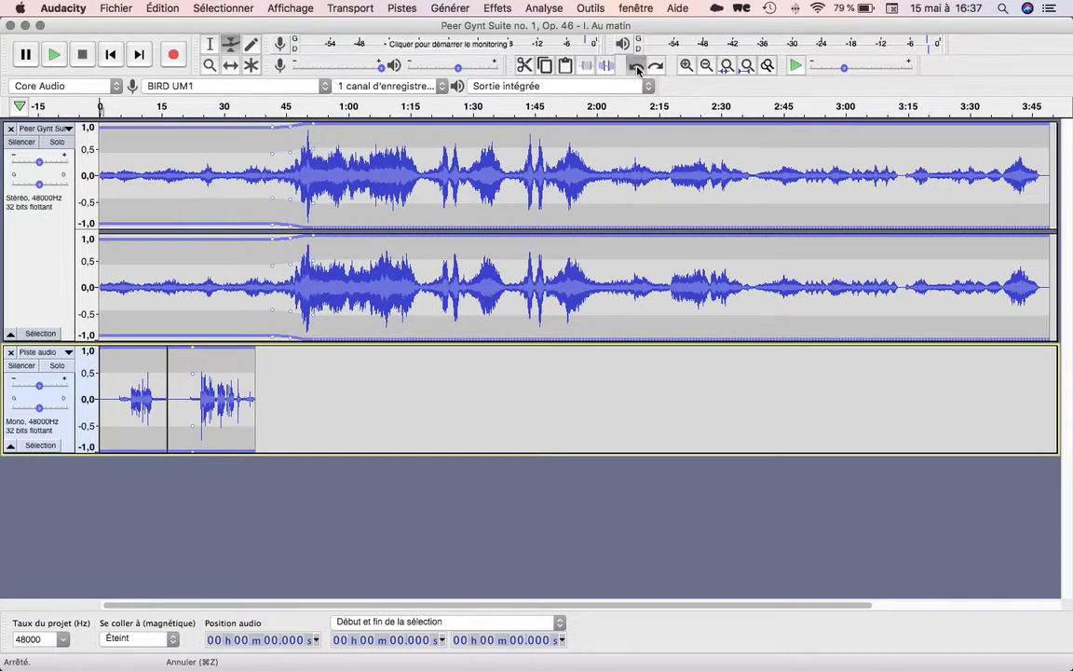
click(637, 70)
click(637, 69)
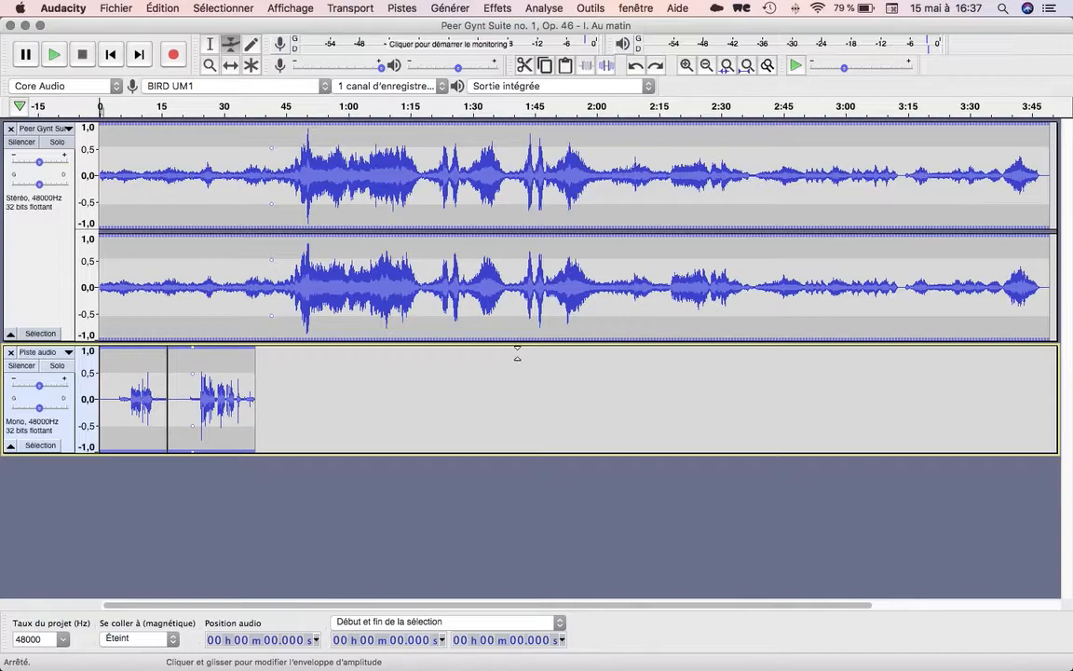
click(116, 8)
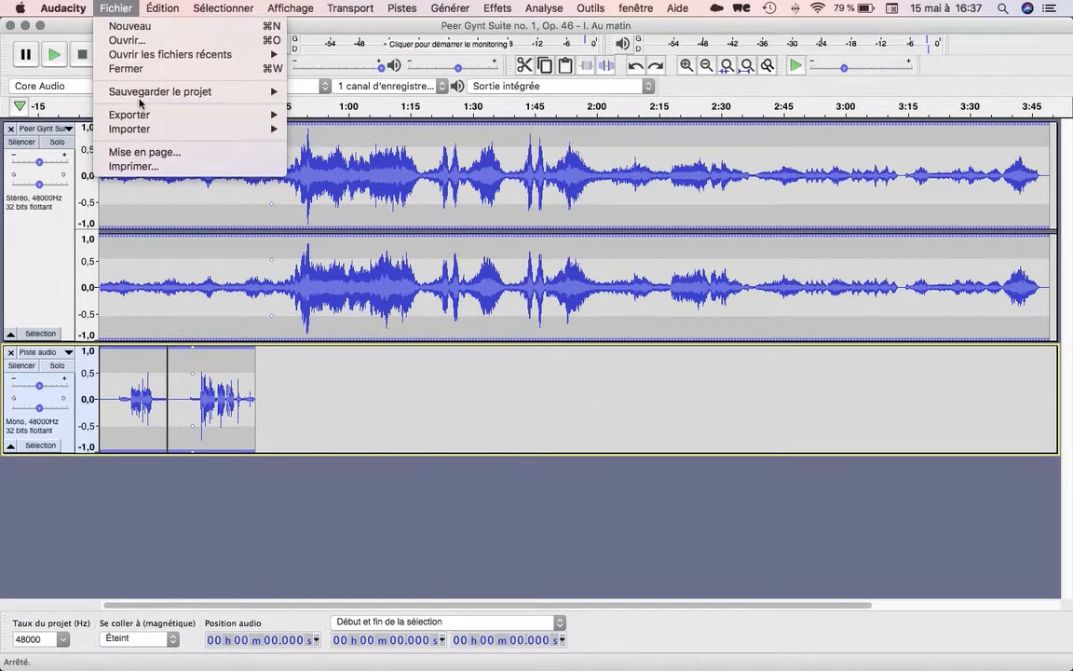
mouse_move(141, 91)
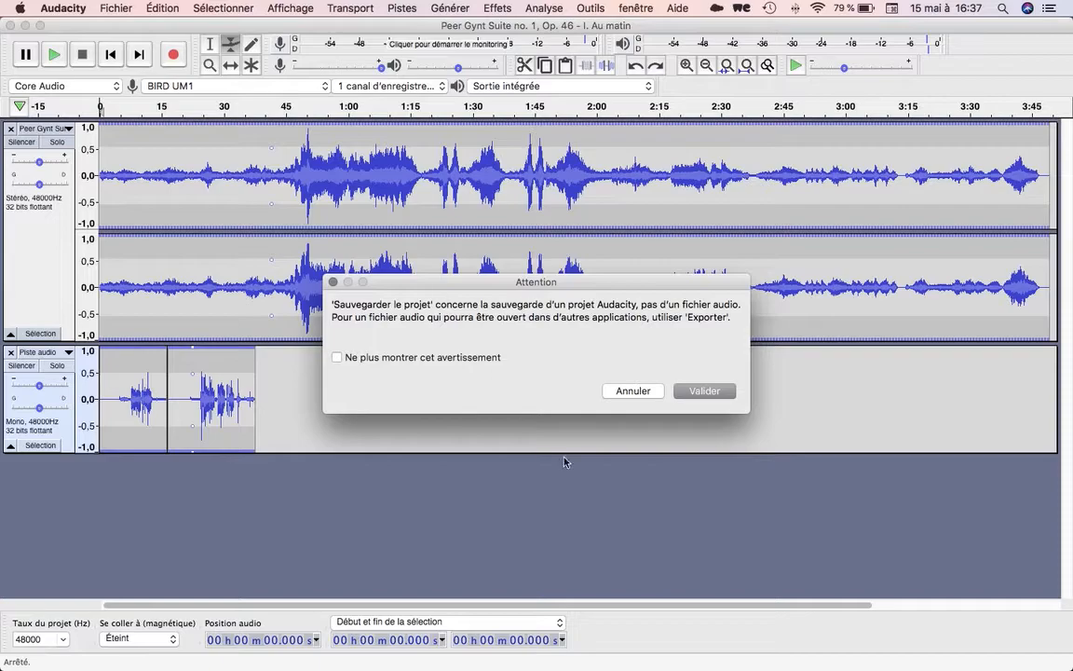
click(701, 391)
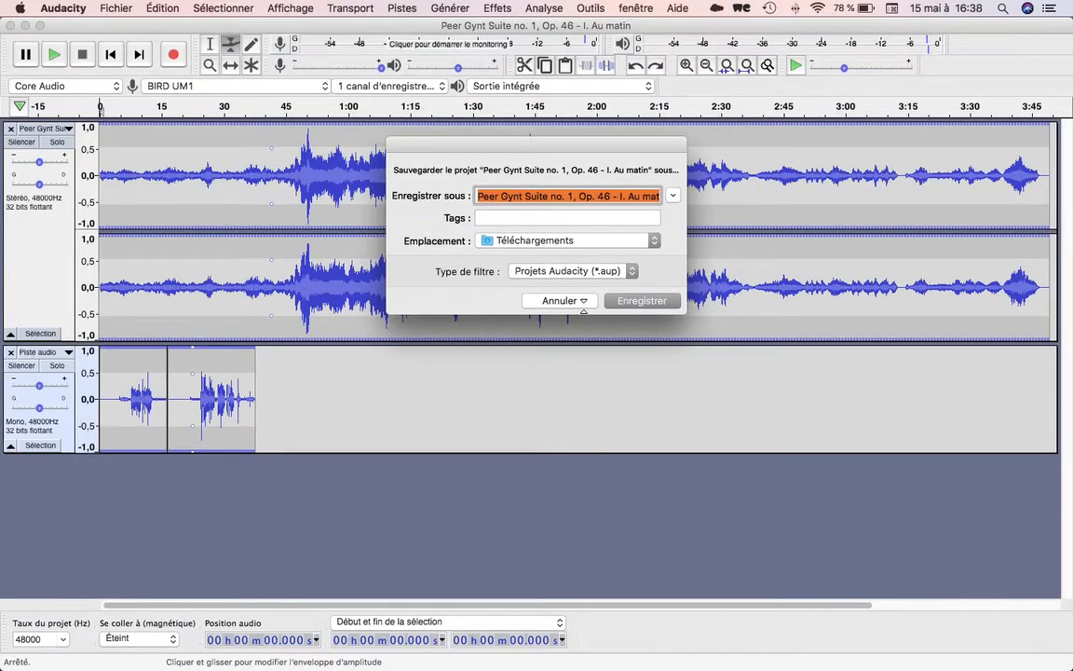
click(583, 307)
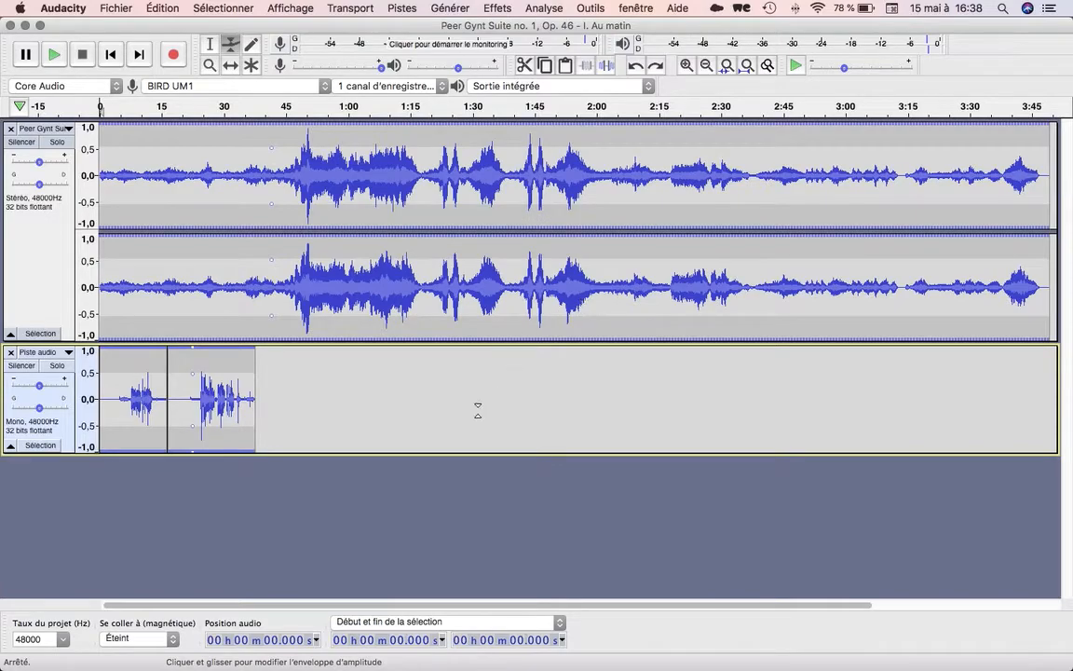
Start exporting the mix as an MP3 file and set the save location to Bureau.
click(122, 9)
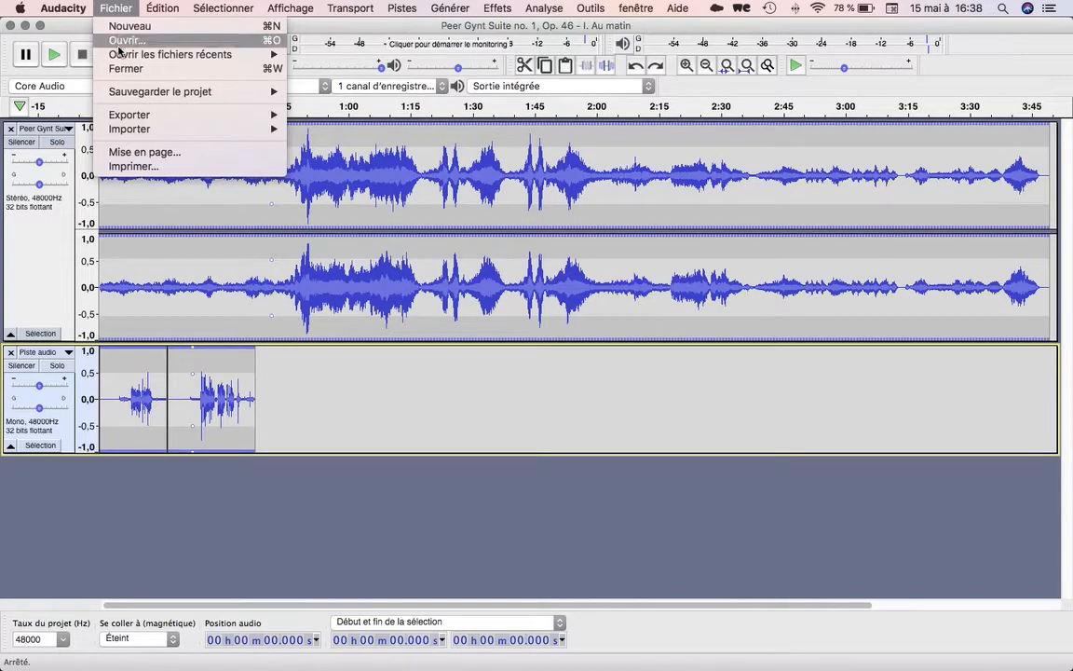
mouse_move(112, 115)
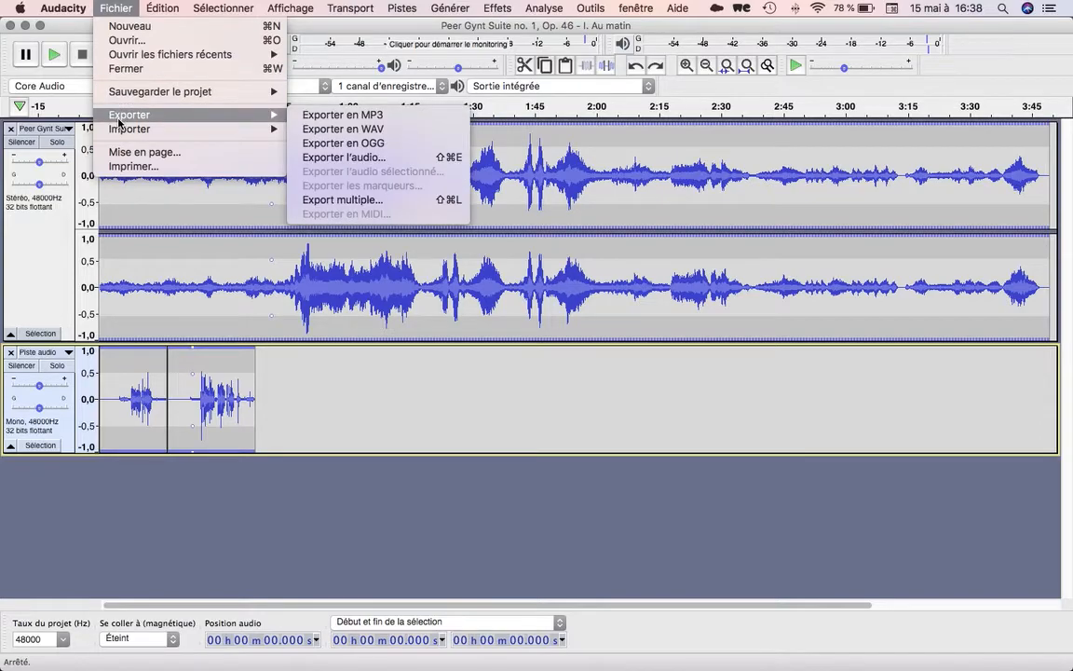
click(324, 115)
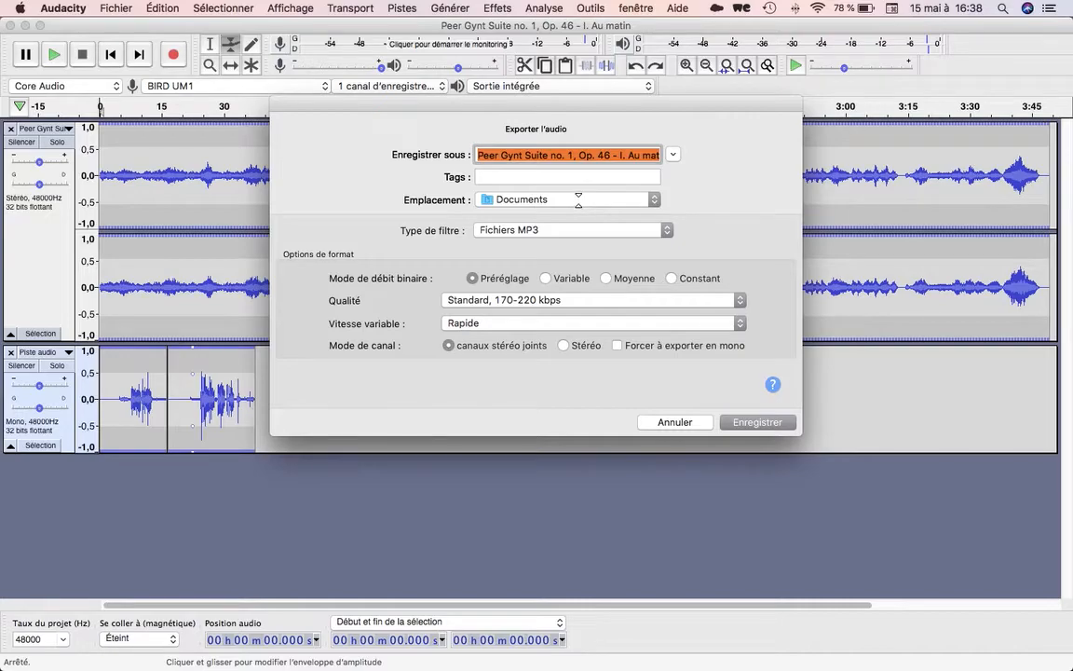
click(578, 200)
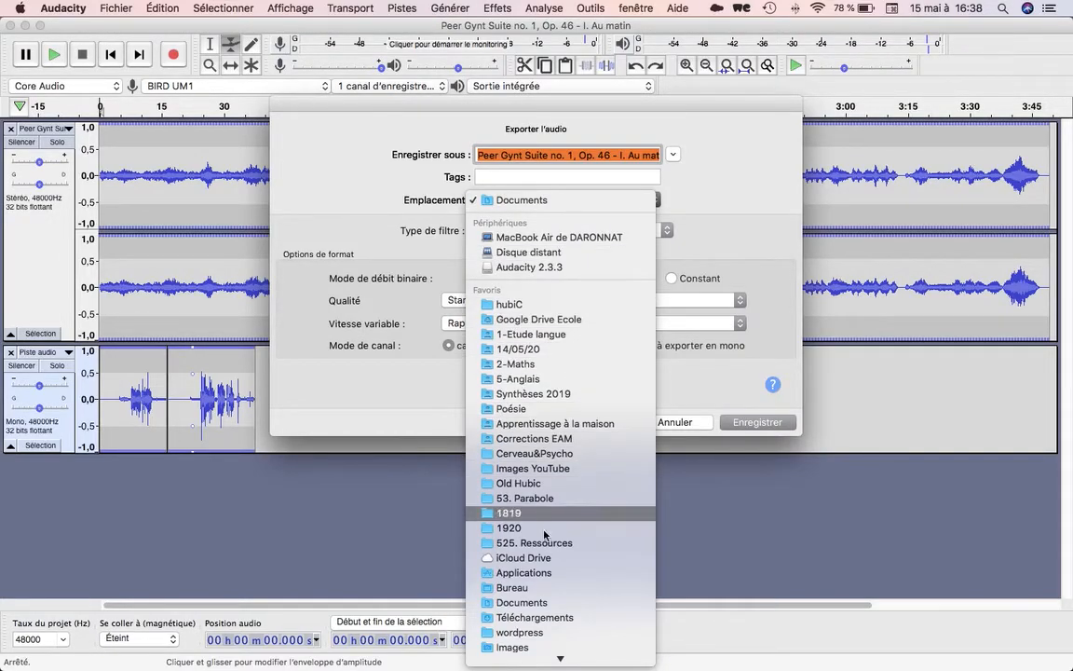
click(530, 589)
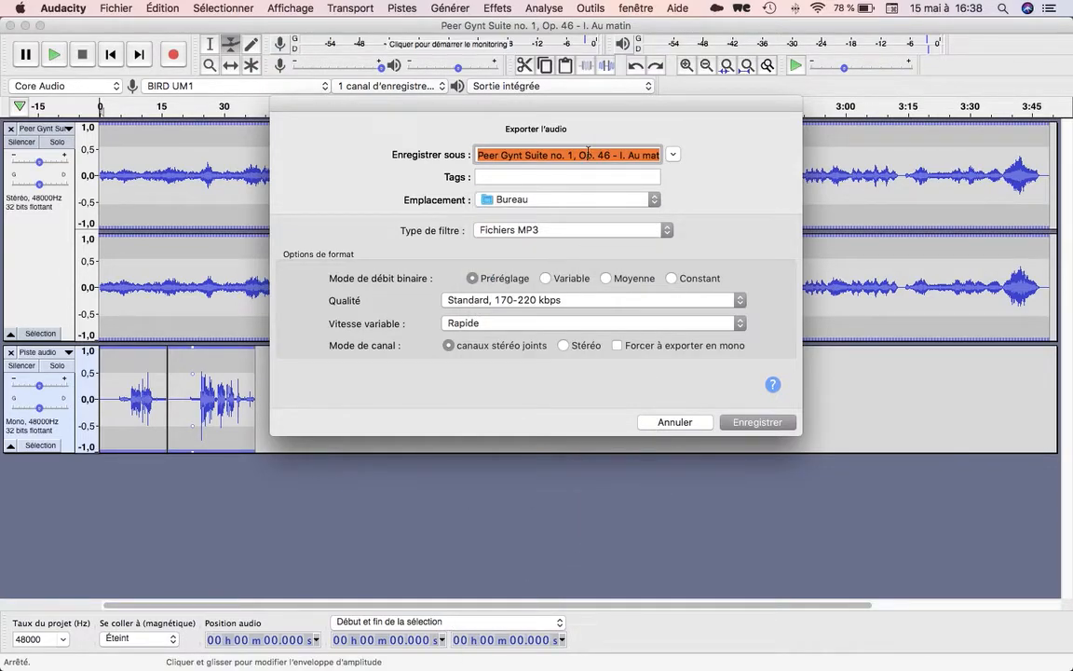
Name the export "Essai histoire 1" and save it, accepting the stereo mixdown and the existing metadata tags.
text(Essai)
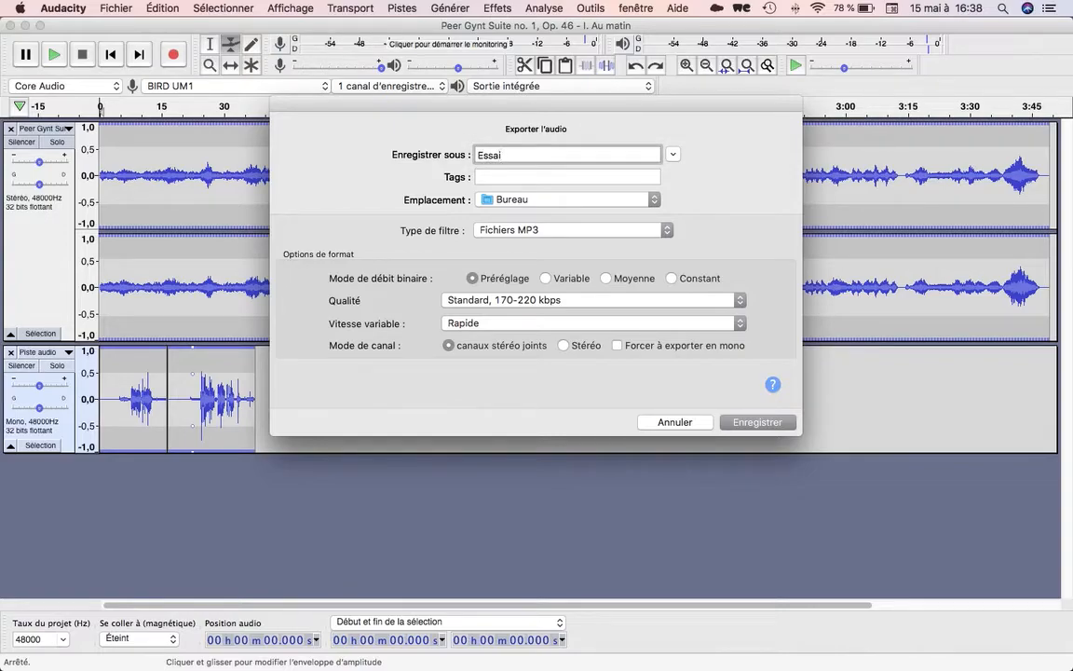
text( histoire 1)
click(752, 423)
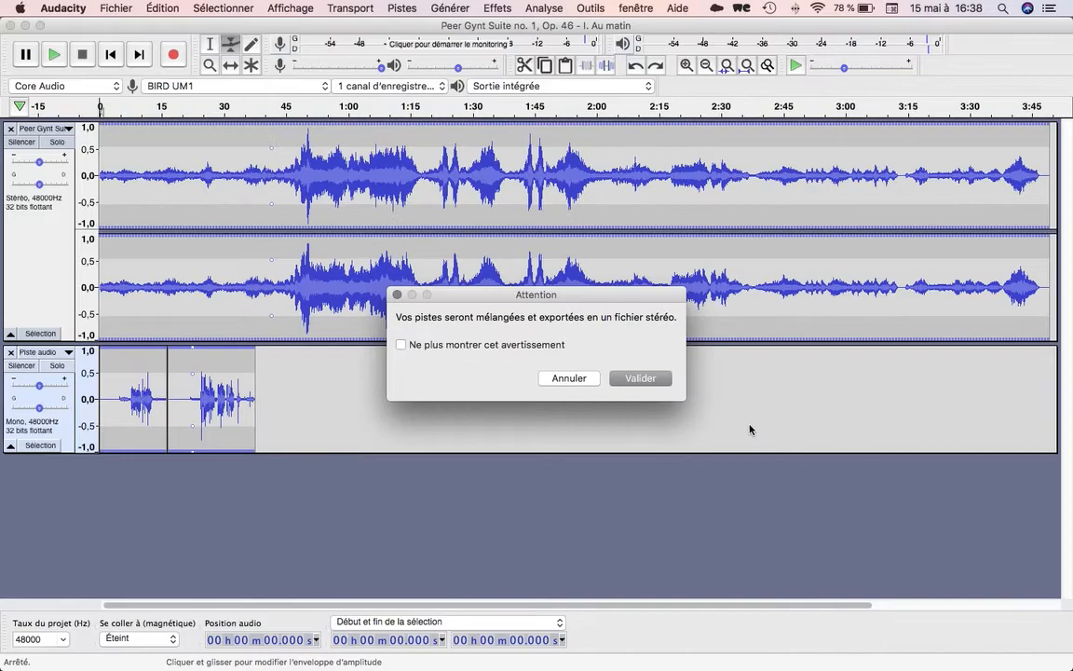
click(622, 378)
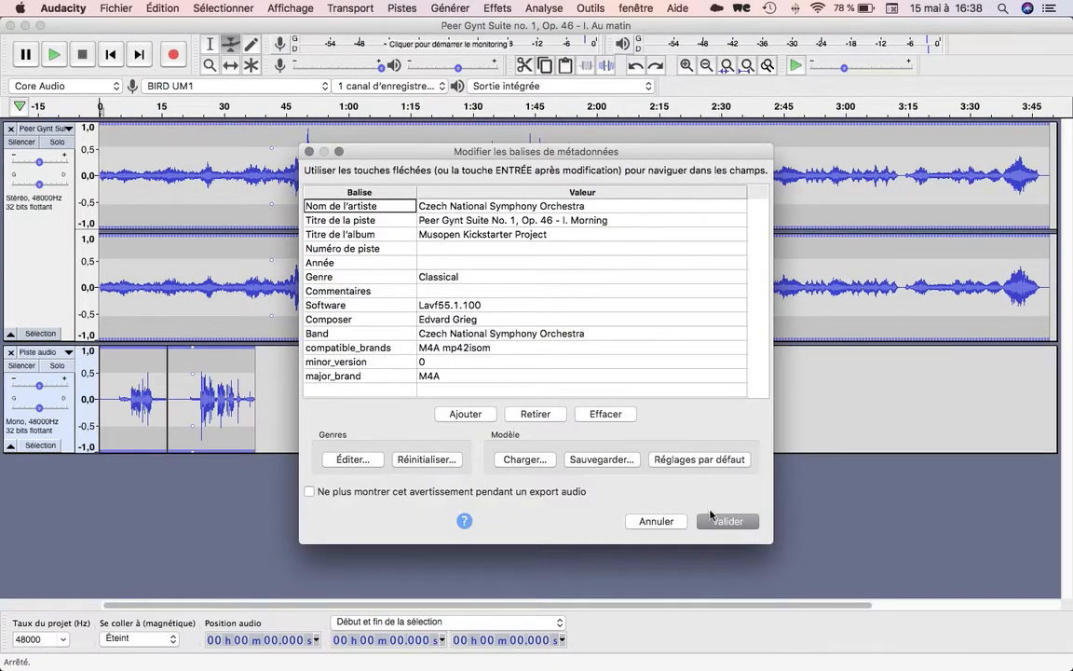
click(711, 521)
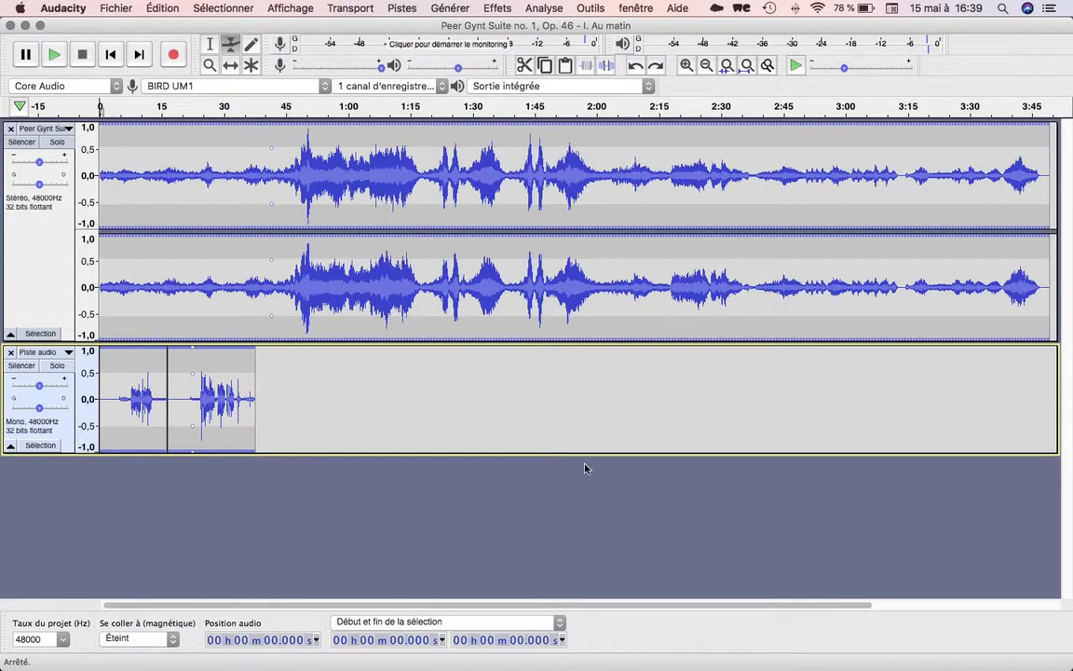
Switch to the Finder desktop and move the exported file Essai histoire 1.mp3 to the empty area near the mountain peak.
key(ctrl+Right)
key(ctrl+Right)
key(ctrl+Right)
key(ctrl+Right)
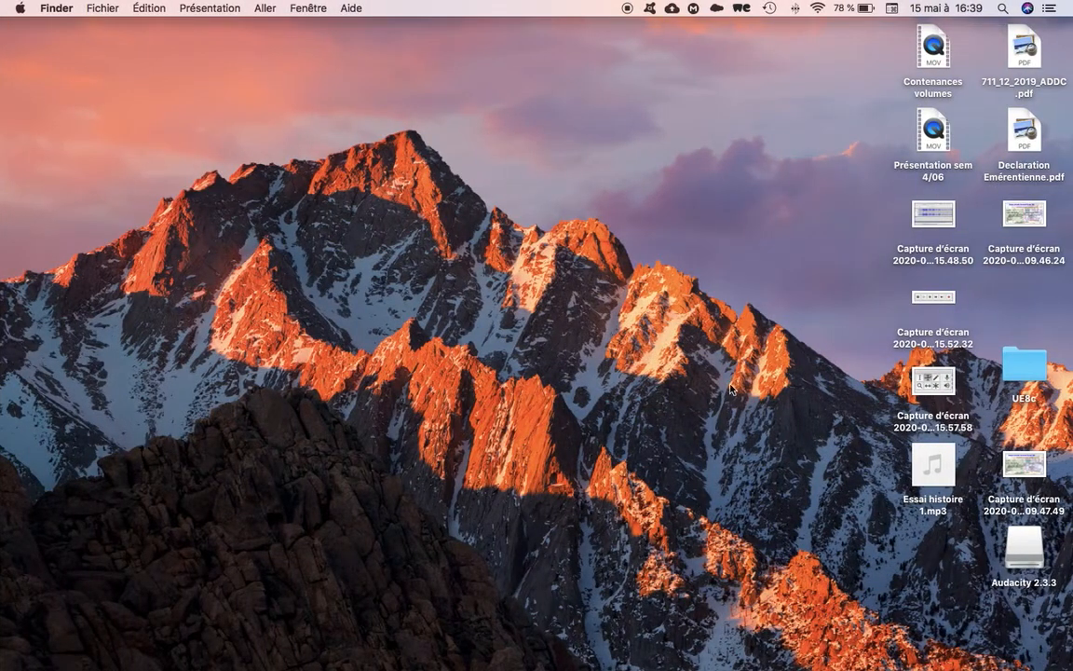
mouse_move(925, 475)
drag(925, 475, 400, 276)
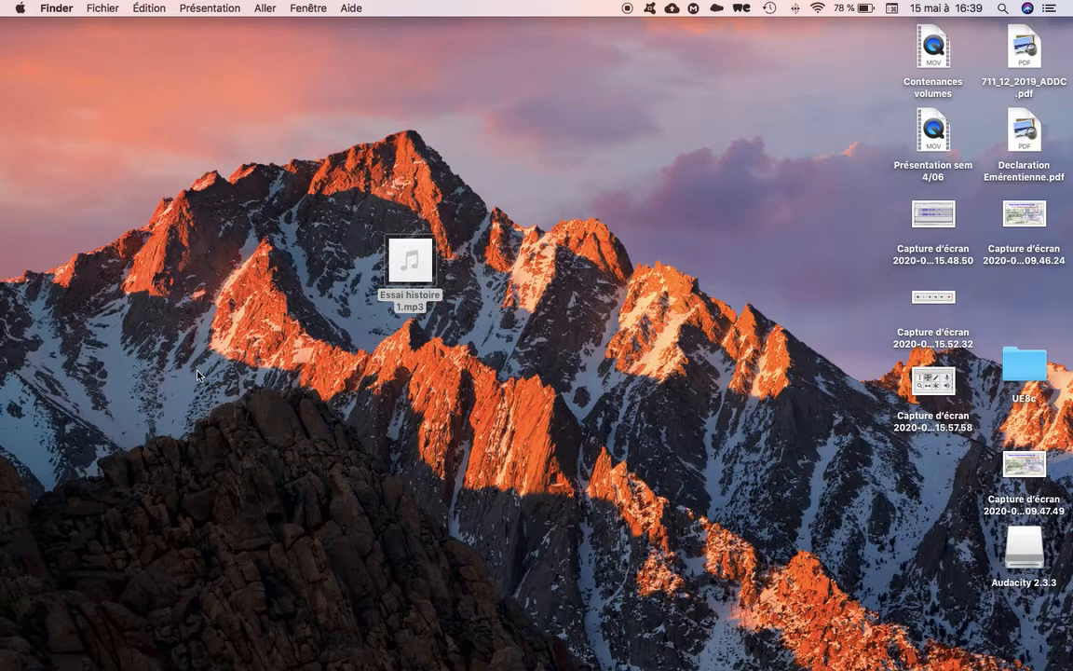
Listen to the exported mix Essai histoire 1.mp3 in iTunes and pause playback at about 0:38.
mouse_move(2, 319)
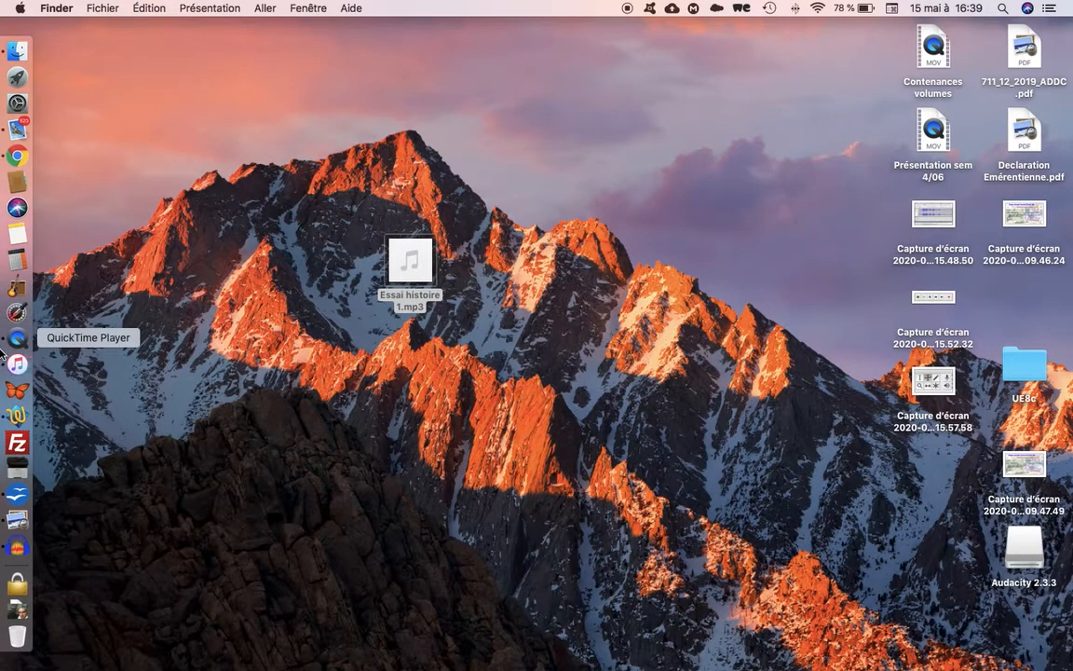
click(17, 364)
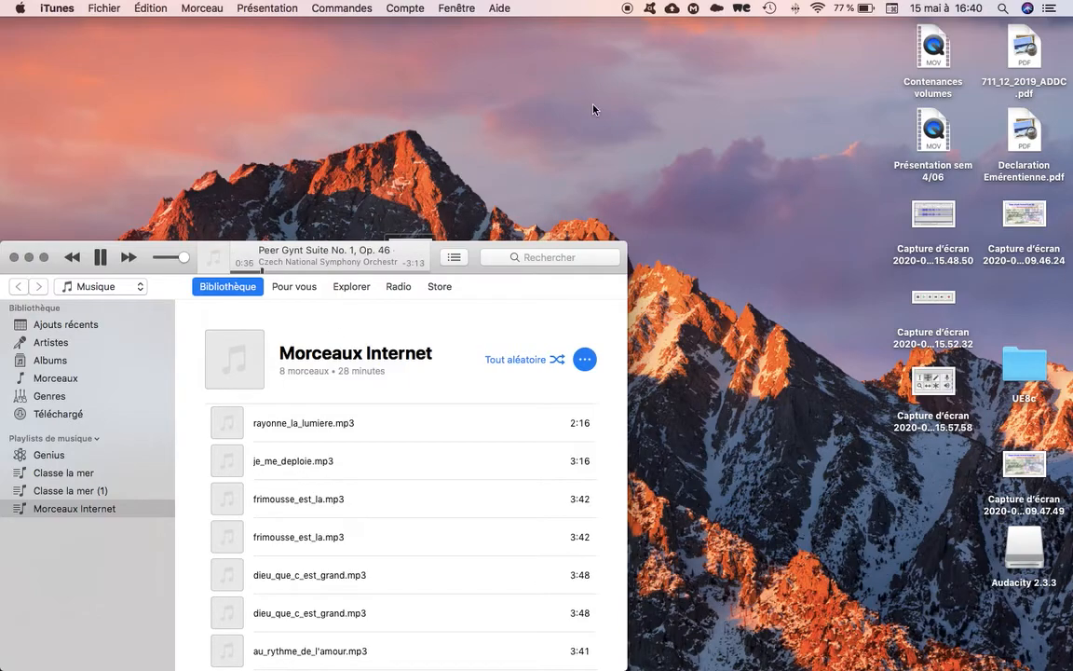
click(101, 259)
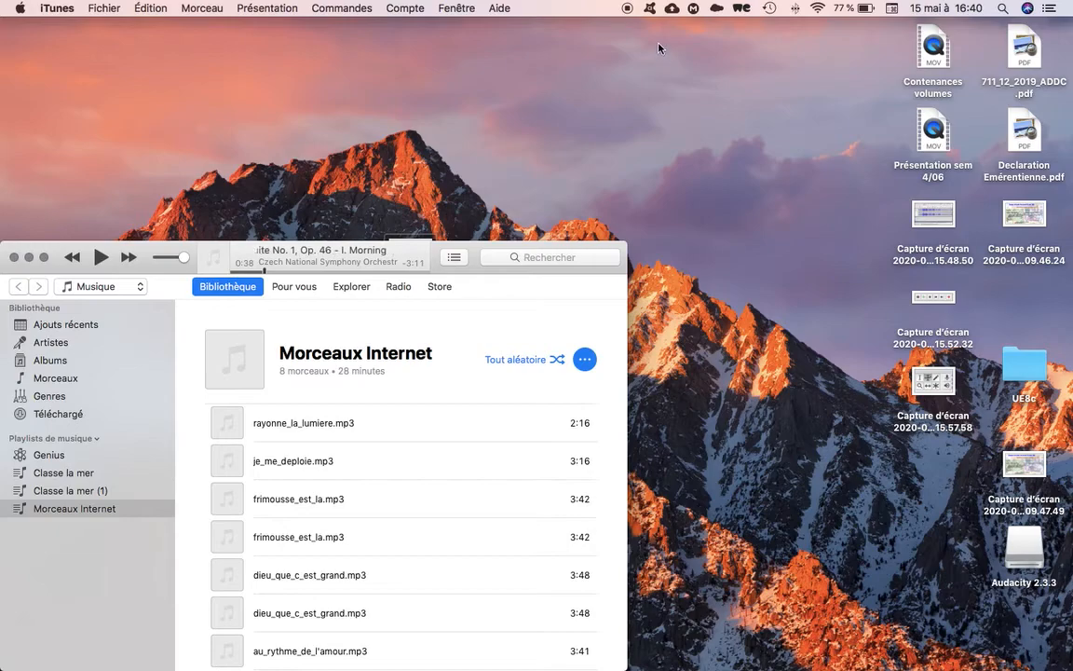